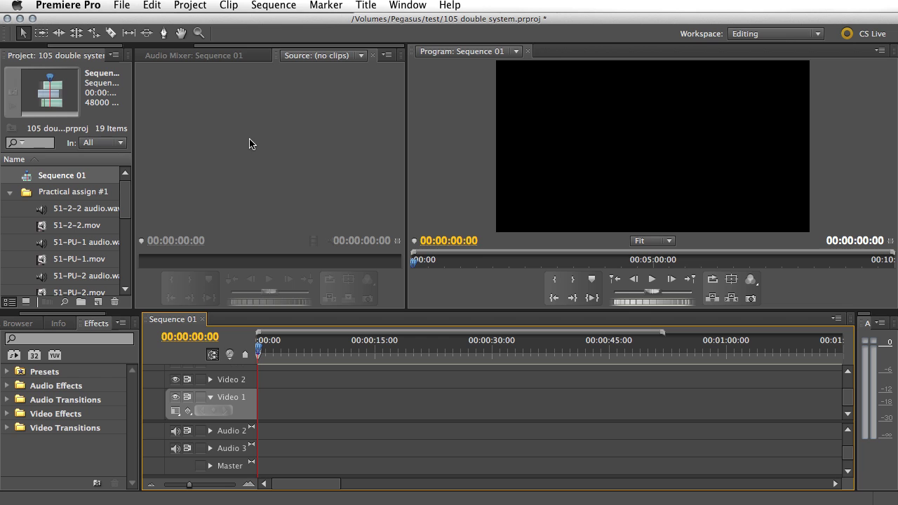
Preview 40-1-5.mov in the Source monitor, then drop the 38:16 clip onto Video 1 of Sequence 01
{"action": "left_click_drag", "start_coordinate": [127, 198], "coordinate": [127, 255]}
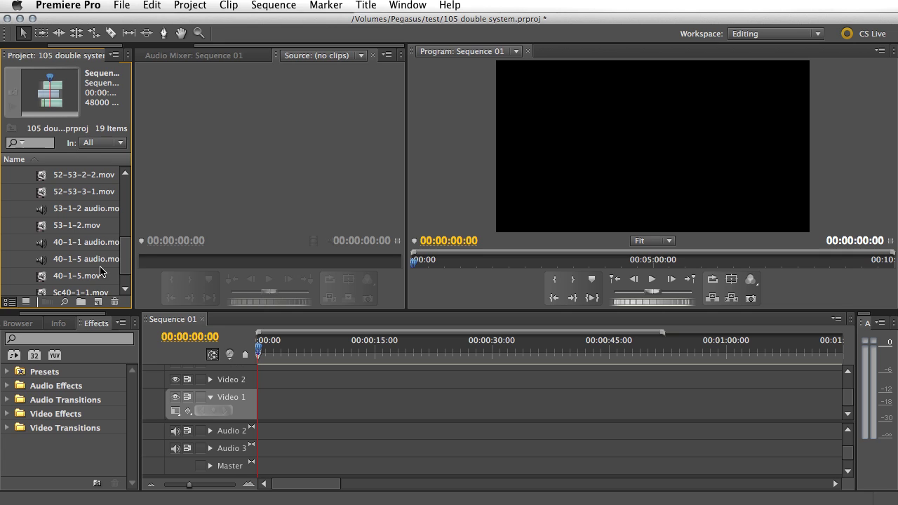
{"action": "left_click", "coordinate": [40, 280]}
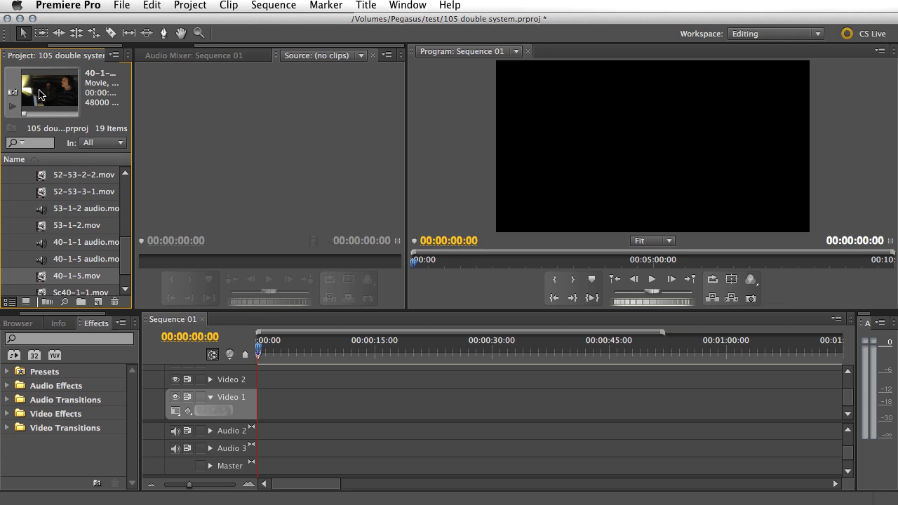
{"action": "left_click_drag", "start_coordinate": [40, 94], "coordinate": [231, 130]}
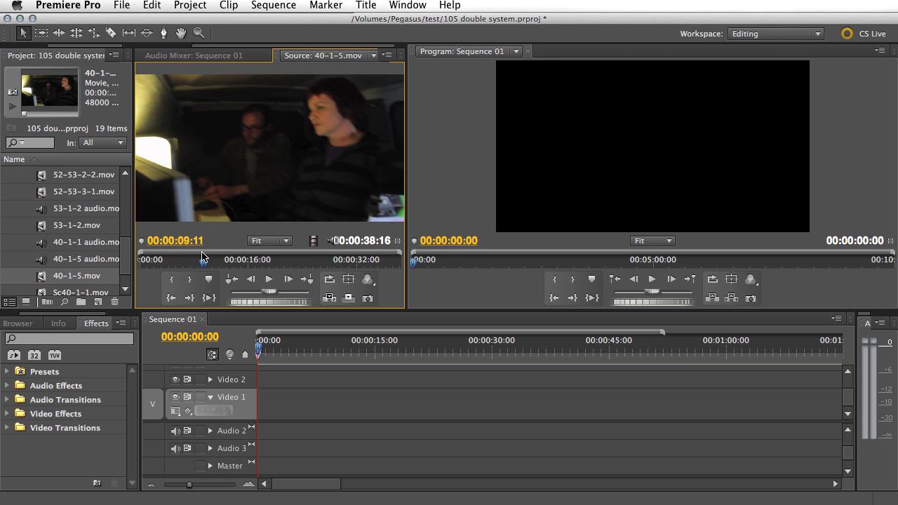
{"action": "key", "text": "space"}
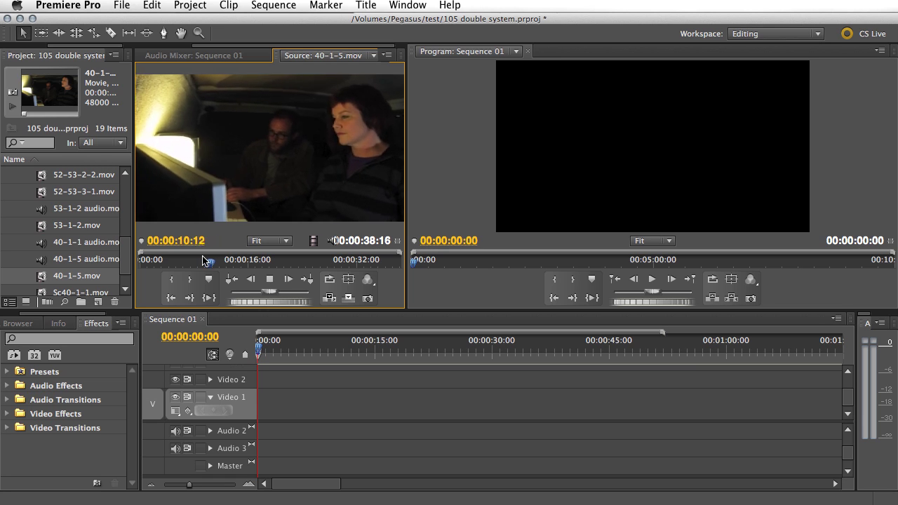
{"action": "left_click_drag", "start_coordinate": [209, 261], "coordinate": [191, 269]}
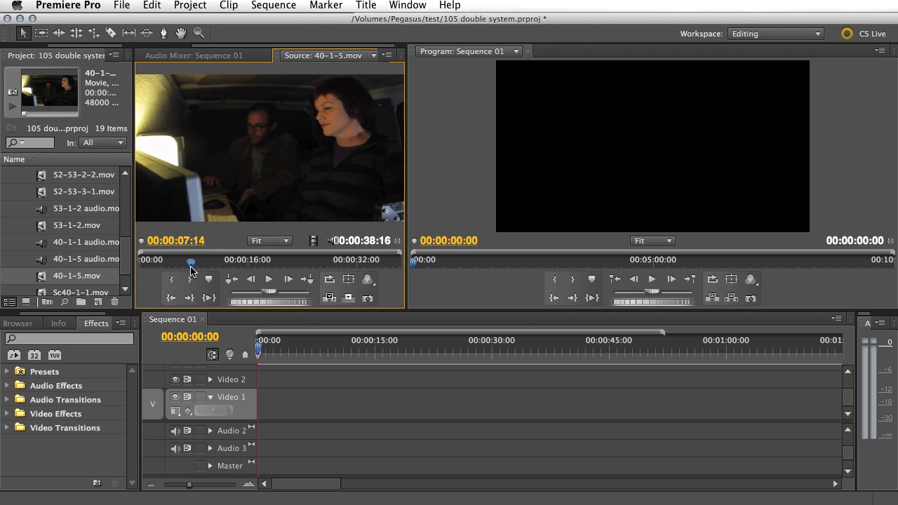
{"action": "key", "text": "space"}
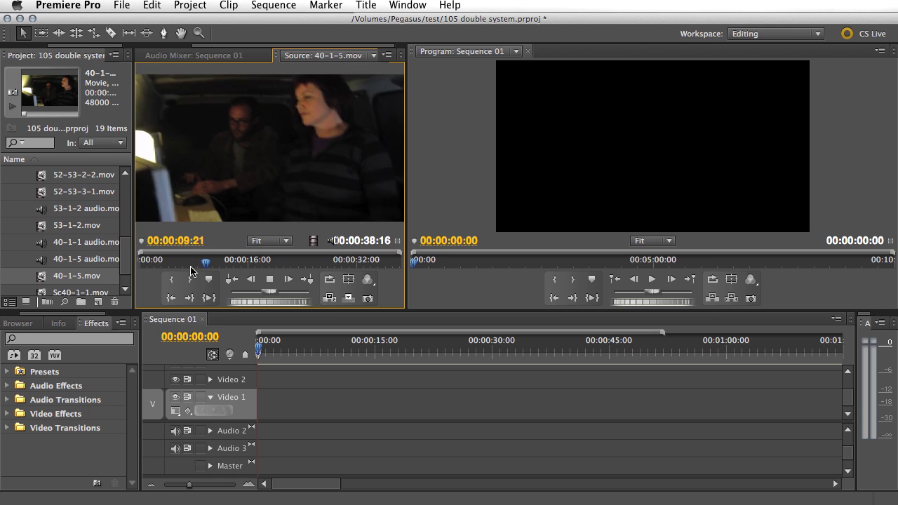
{"action": "key", "text": "space"}
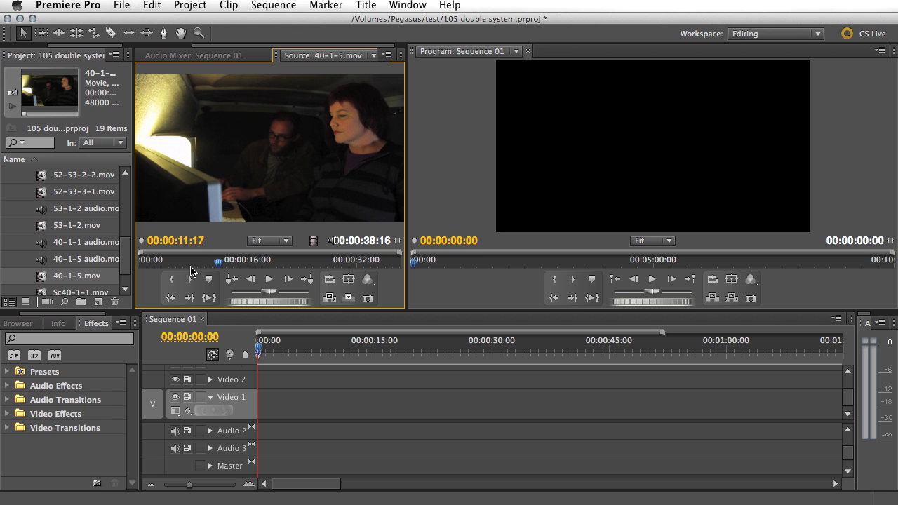
{"action": "left_click_drag", "start_coordinate": [242, 152], "coordinate": [262, 405]}
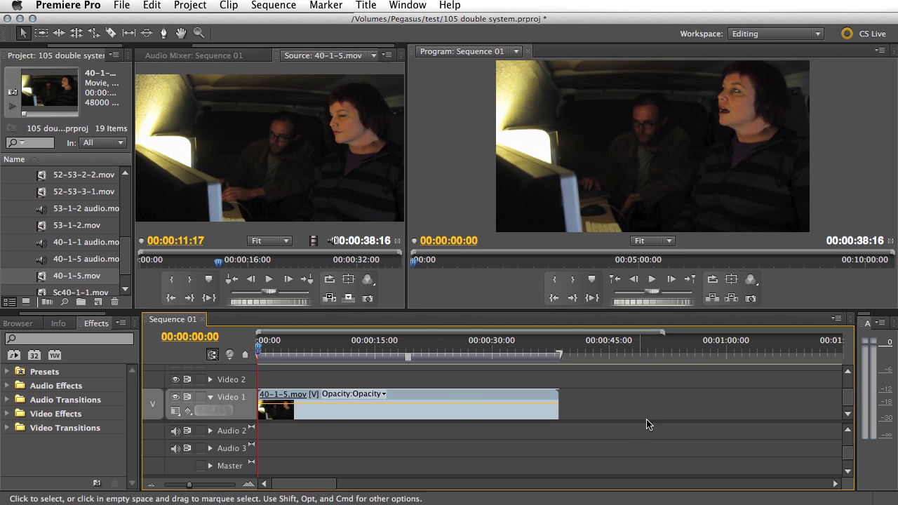
Load 40-1-5 audio.mov into the Source monitor to view its 38;18 waveform
{"action": "left_click_drag", "start_coordinate": [848, 456], "coordinate": [847, 440]}
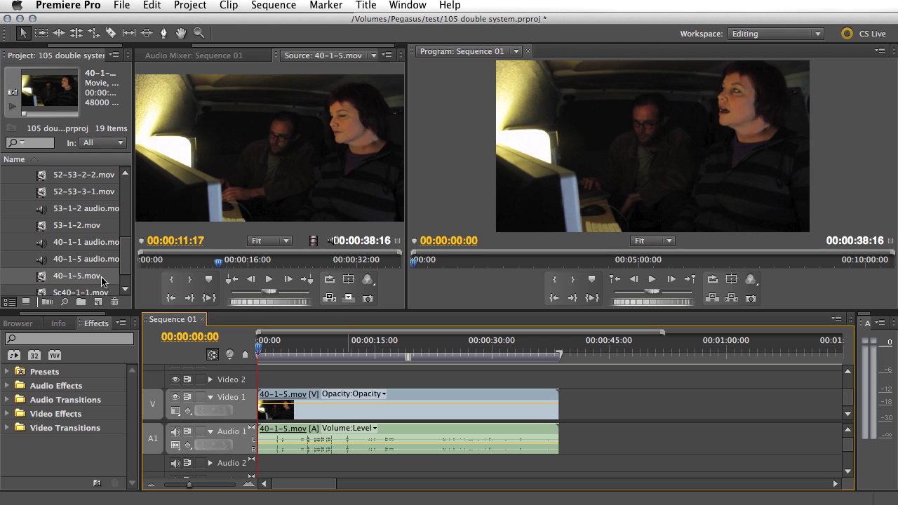
{"action": "scroll", "coordinate": [65, 279], "scroll_direction": "down", "scroll_amount": 1}
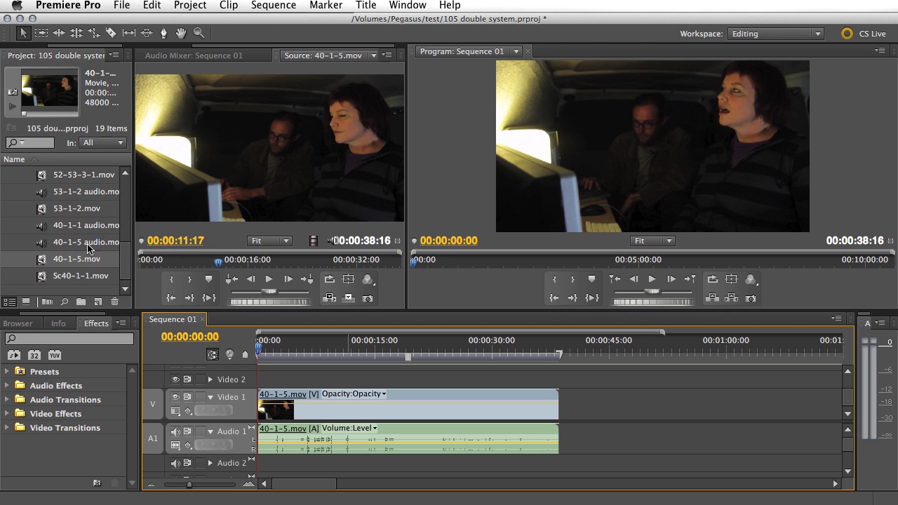
{"action": "left_click", "coordinate": [39, 245]}
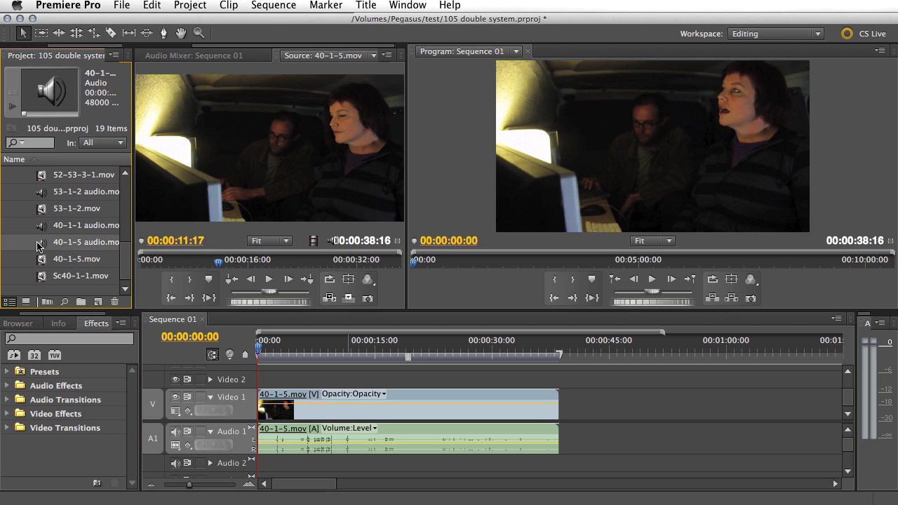
{"action": "double_click", "coordinate": [39, 246]}
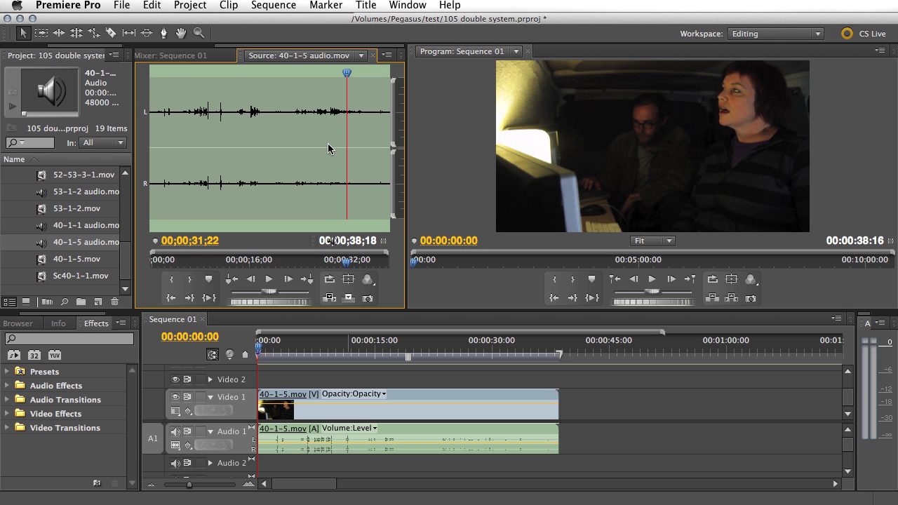
{"action": "left_click", "coordinate": [26, 250]}
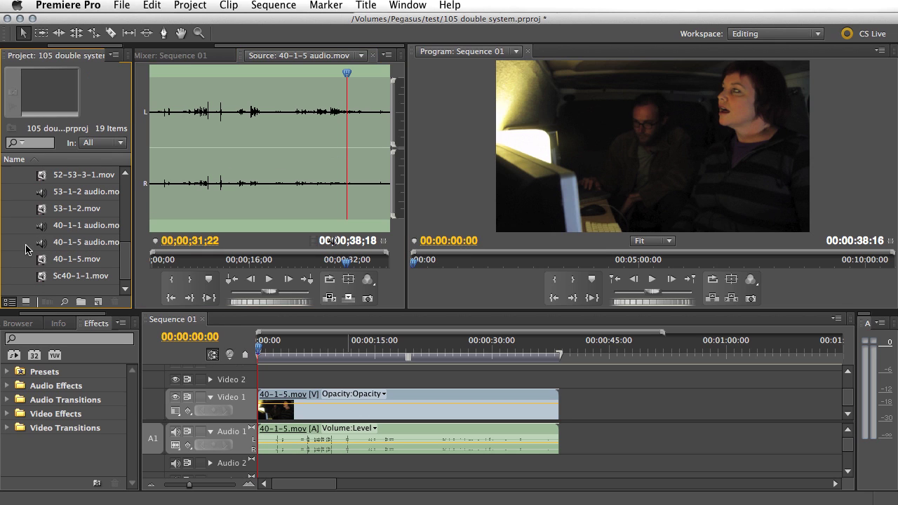
{"action": "left_click", "coordinate": [41, 244]}
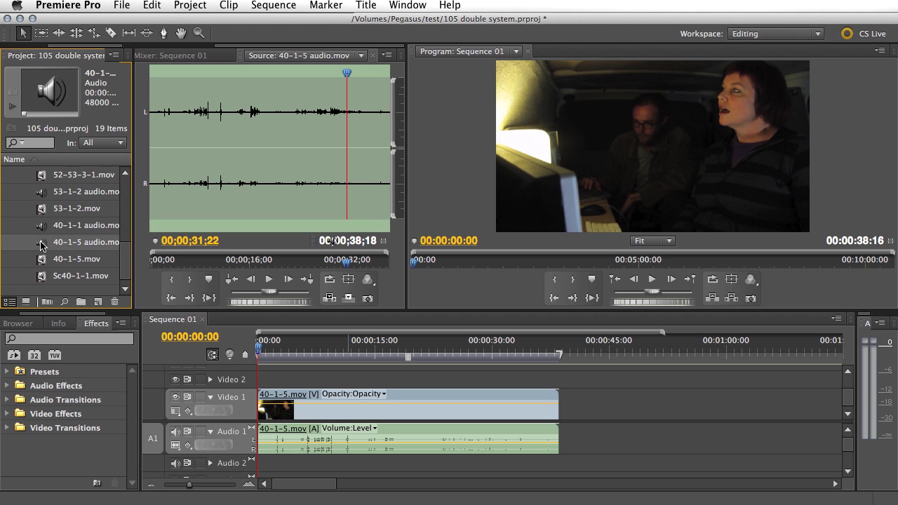
Break 40-1-5 audio.mov out to mono clips and open the Left clip in the Source monitor
{"action": "left_click", "coordinate": [228, 7]}
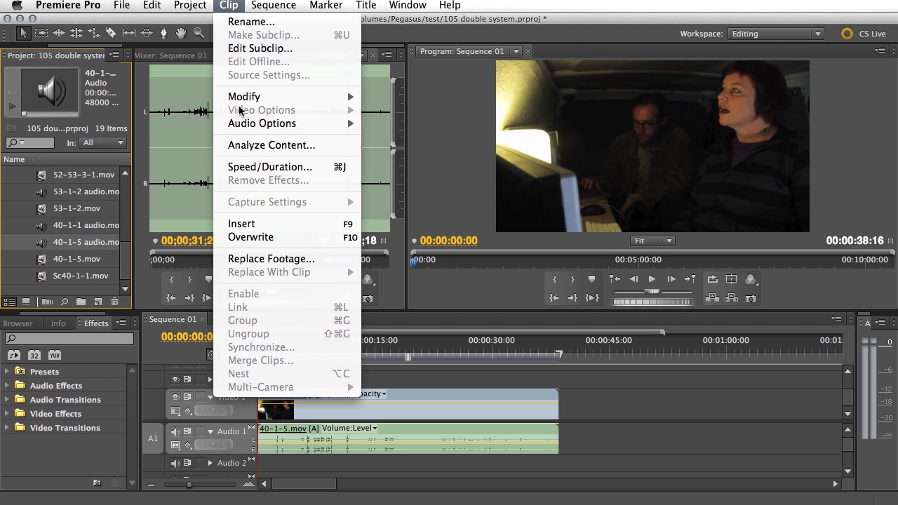
{"action": "mouse_move", "coordinate": [244, 130]}
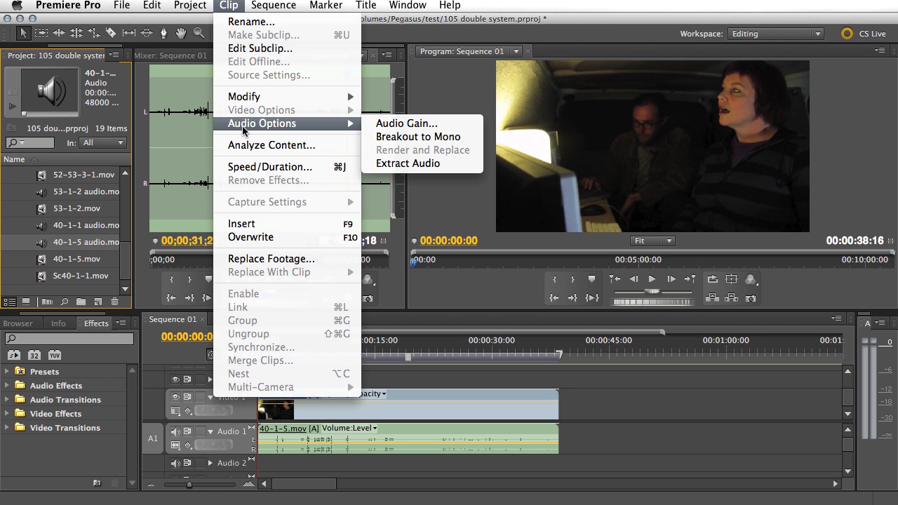
{"action": "left_click", "coordinate": [408, 139]}
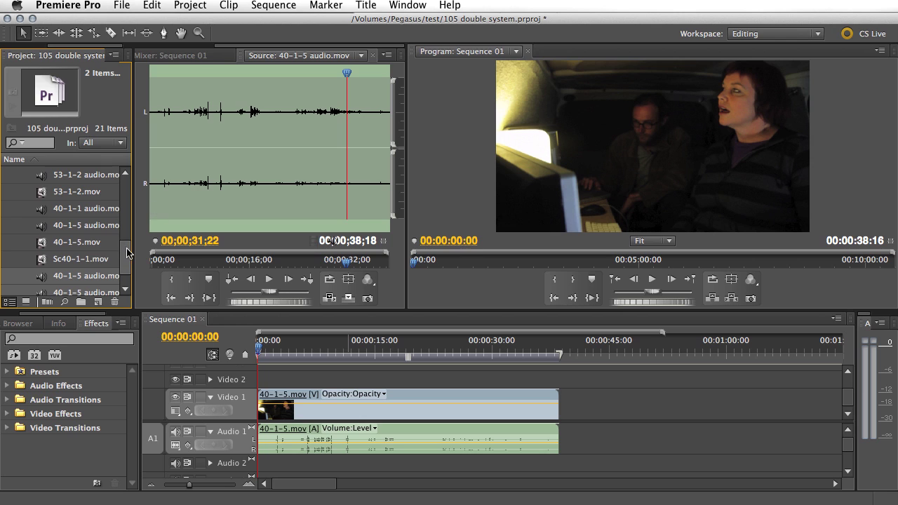
{"action": "scroll", "coordinate": [126, 257], "scroll_direction": "down", "scroll_amount": 1}
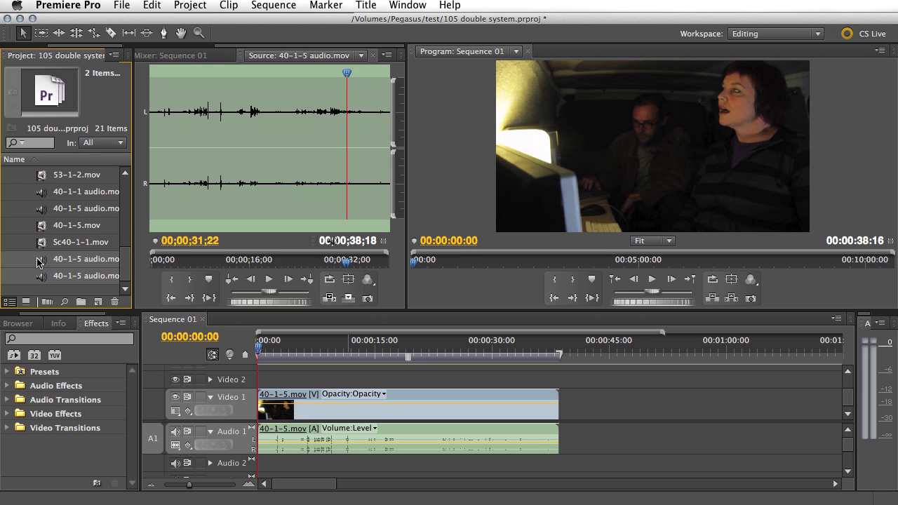
{"action": "double_click", "coordinate": [39, 262]}
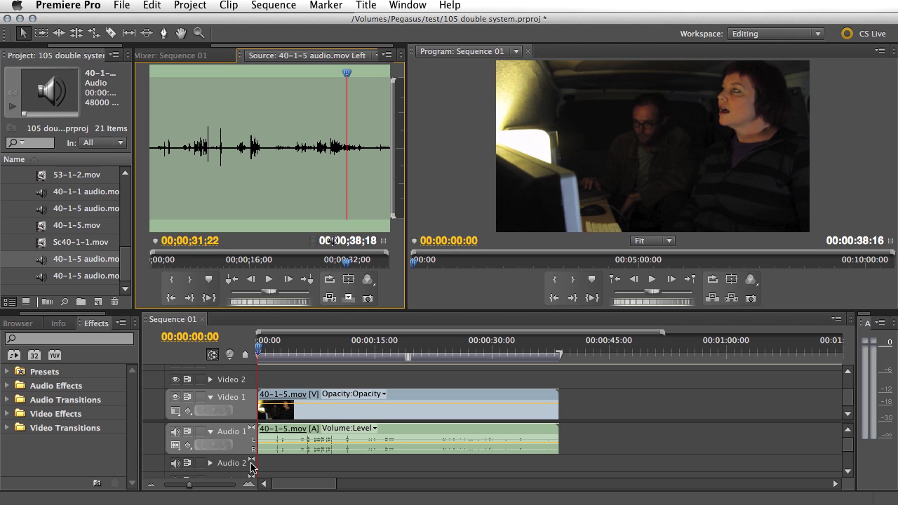
Delete the empty audio tracks from Sequence 01
{"action": "right_click", "coordinate": [151, 447]}
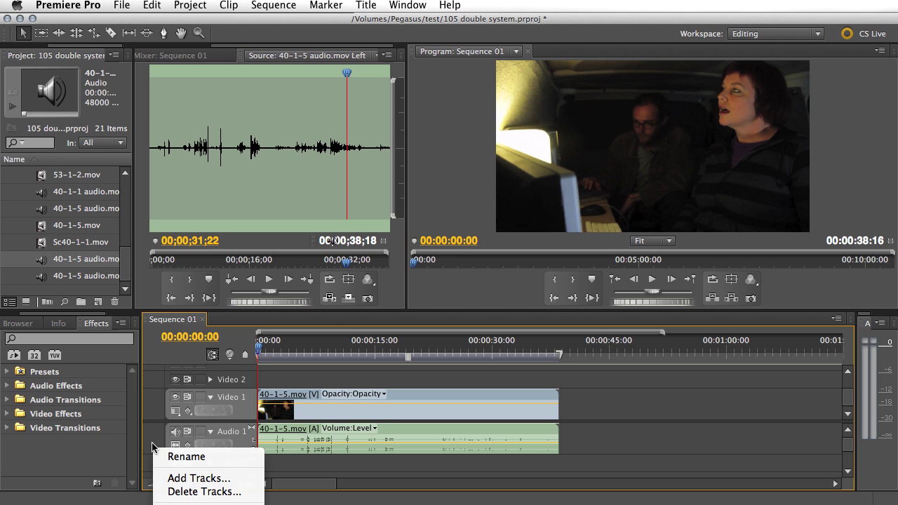
{"action": "left_click", "coordinate": [173, 492]}
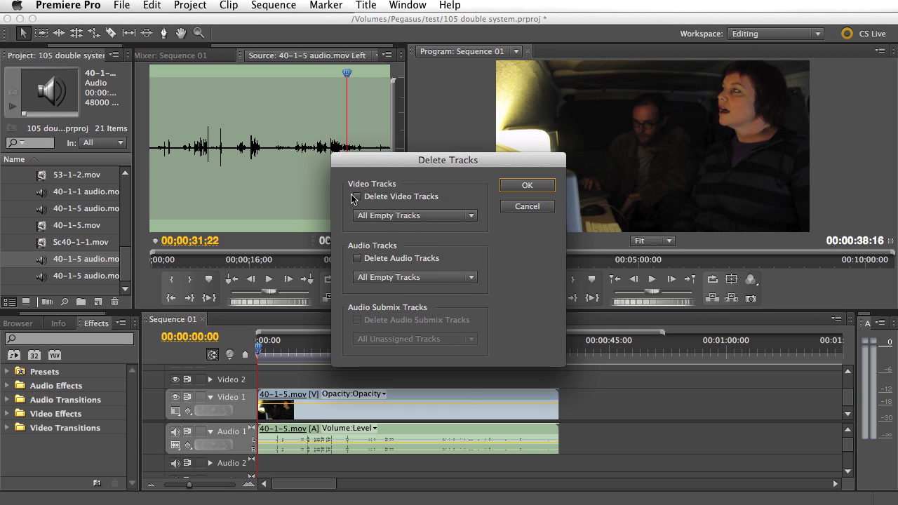
{"action": "left_click", "coordinate": [357, 259]}
{"action": "left_click", "coordinate": [527, 187]}
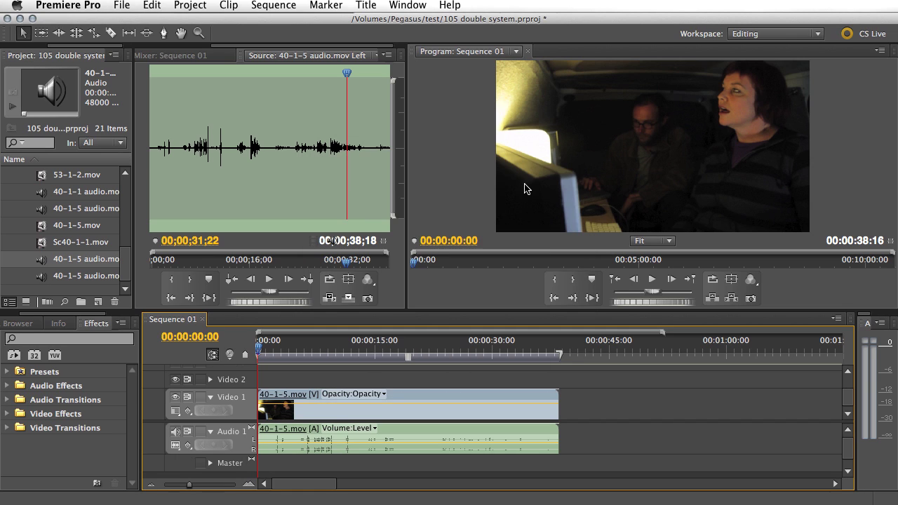
Add two mono audio tracks after Audio 1
{"action": "right_click", "coordinate": [153, 445]}
{"action": "left_click", "coordinate": [175, 474]}
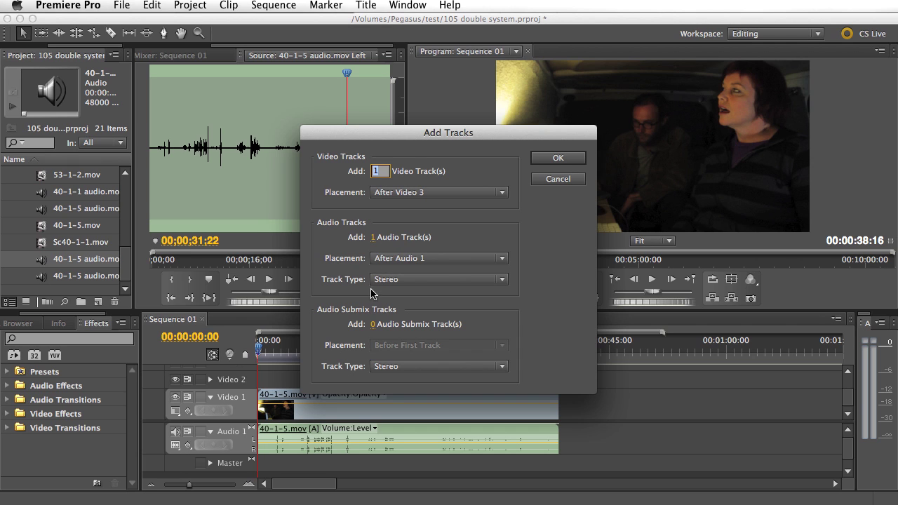
{"action": "left_click", "coordinate": [374, 239]}
{"action": "type", "text": "2"}
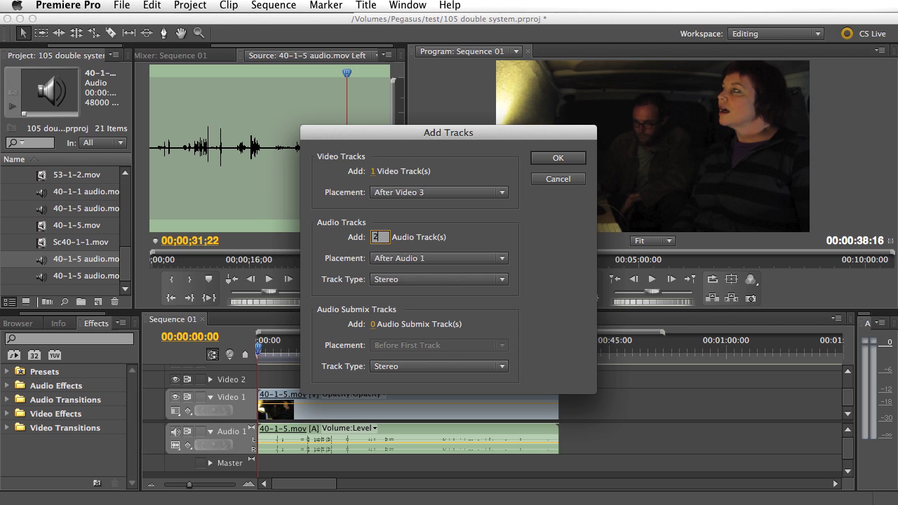
{"action": "left_click", "coordinate": [424, 278]}
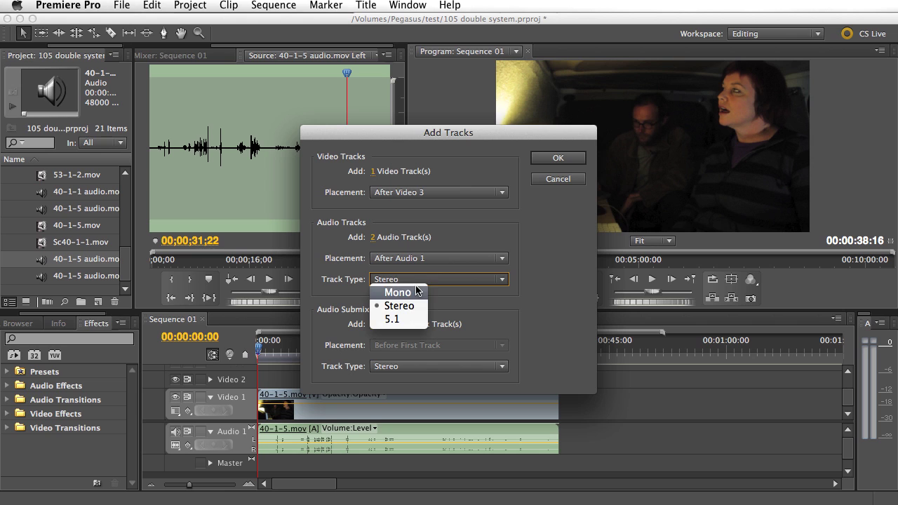
{"action": "left_click", "coordinate": [416, 292]}
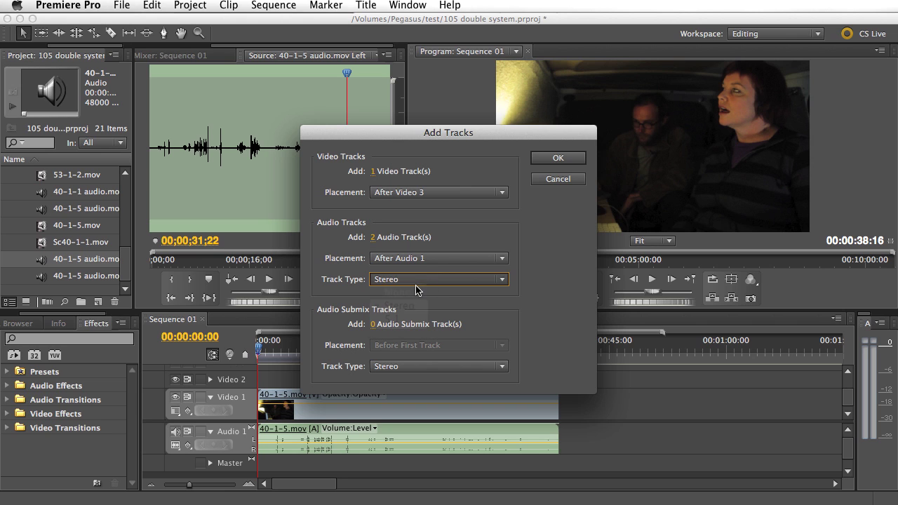
{"action": "left_click", "coordinate": [558, 159]}
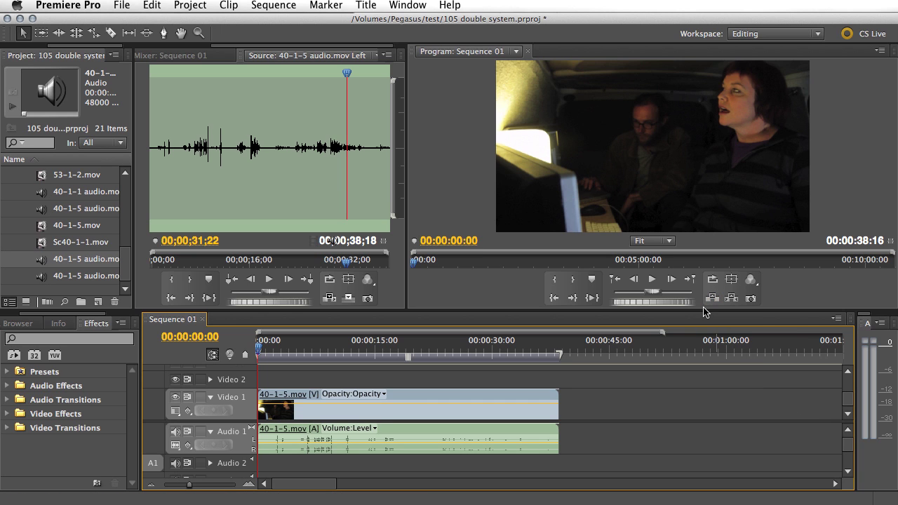
Enlarge the timeline and place the Left and Right audio clips on Audio 2 and Audio 3
{"action": "left_click_drag", "start_coordinate": [702, 311], "coordinate": [727, 244]}
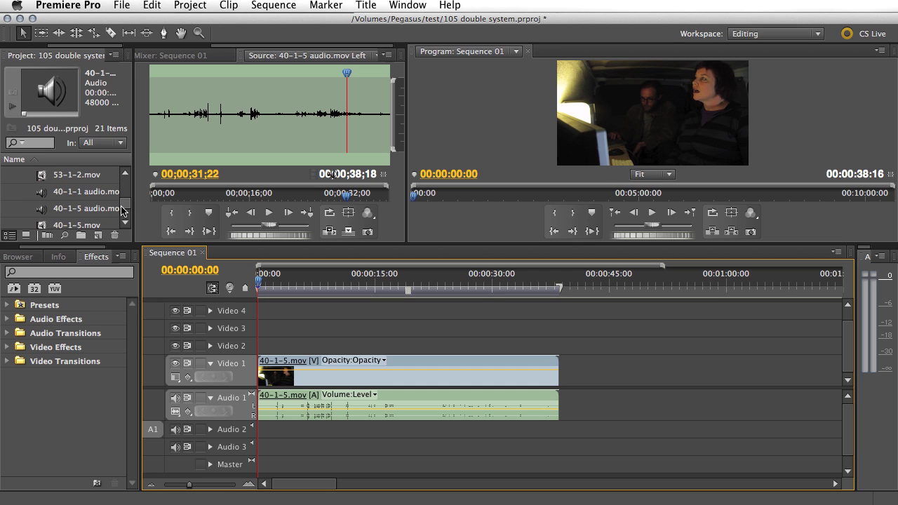
{"action": "left_click_drag", "start_coordinate": [123, 209], "coordinate": [125, 223]}
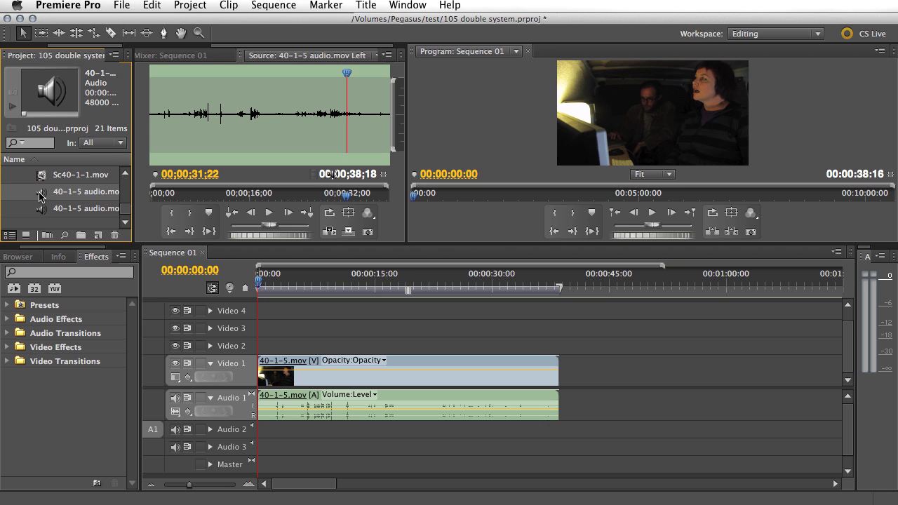
{"action": "left_click_drag", "start_coordinate": [40, 197], "coordinate": [260, 426]}
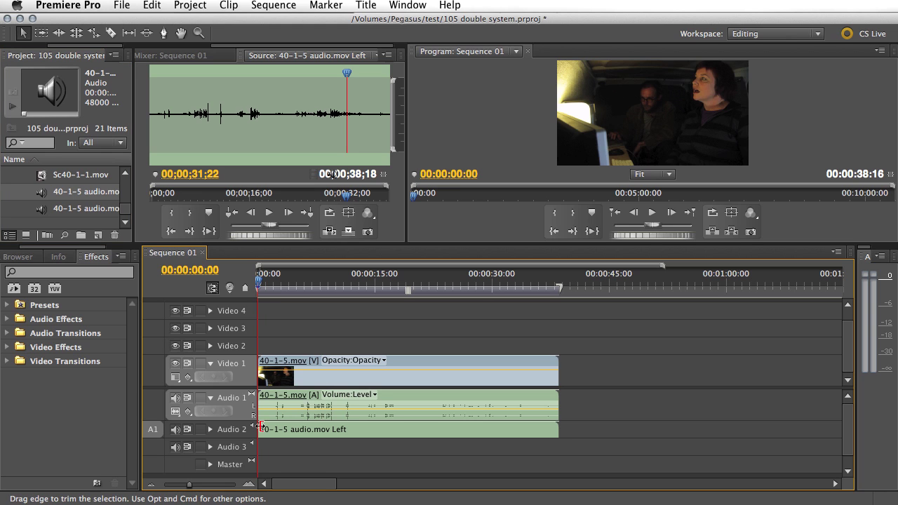
{"action": "left_click", "coordinate": [35, 212]}
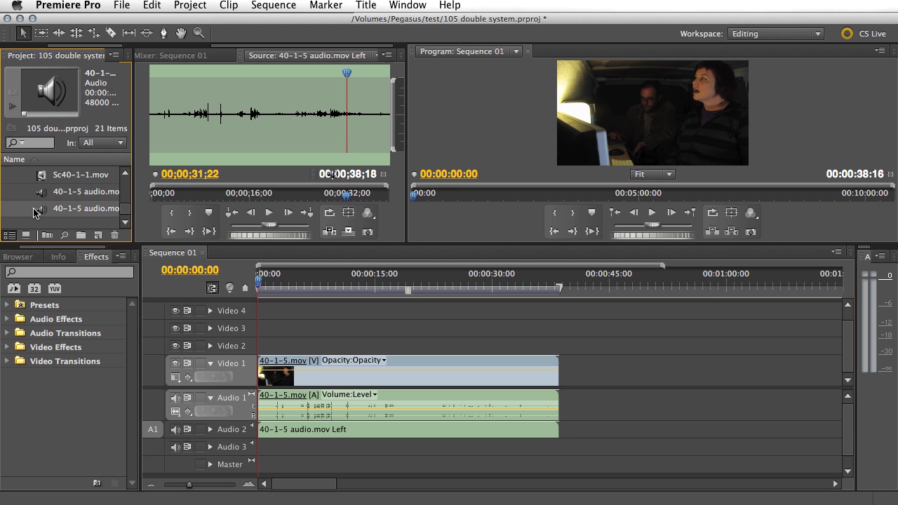
{"action": "left_click_drag", "start_coordinate": [35, 213], "coordinate": [261, 450]}
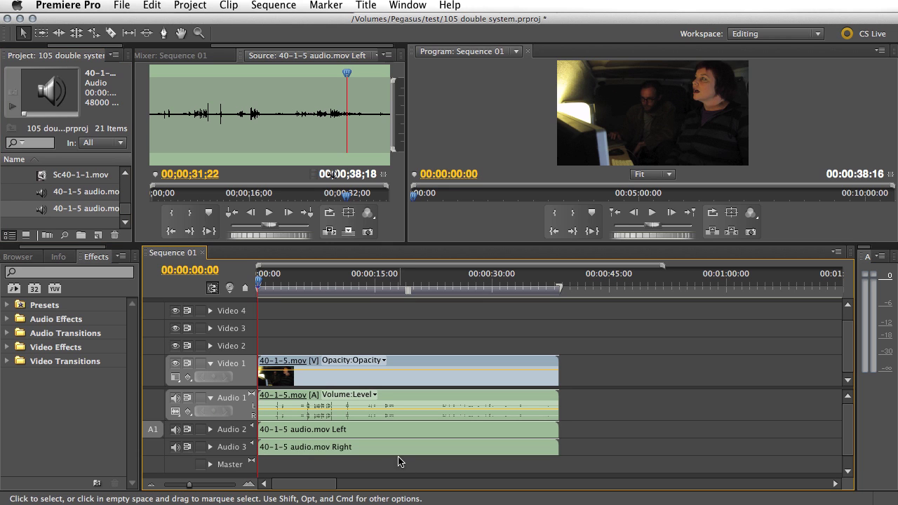
Play the sequence from about 15 seconds to check the audio
{"action": "left_click", "coordinate": [375, 297]}
{"action": "key", "text": "space"}
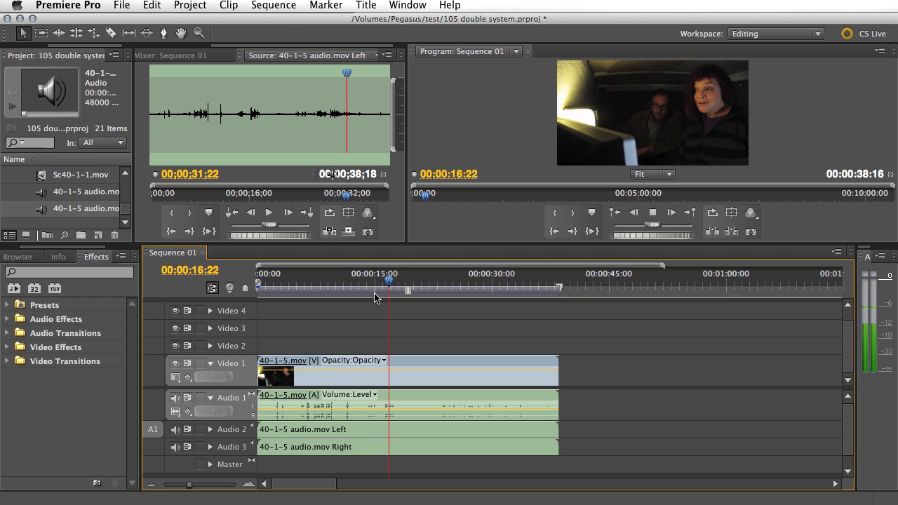
{"action": "key", "text": "space"}
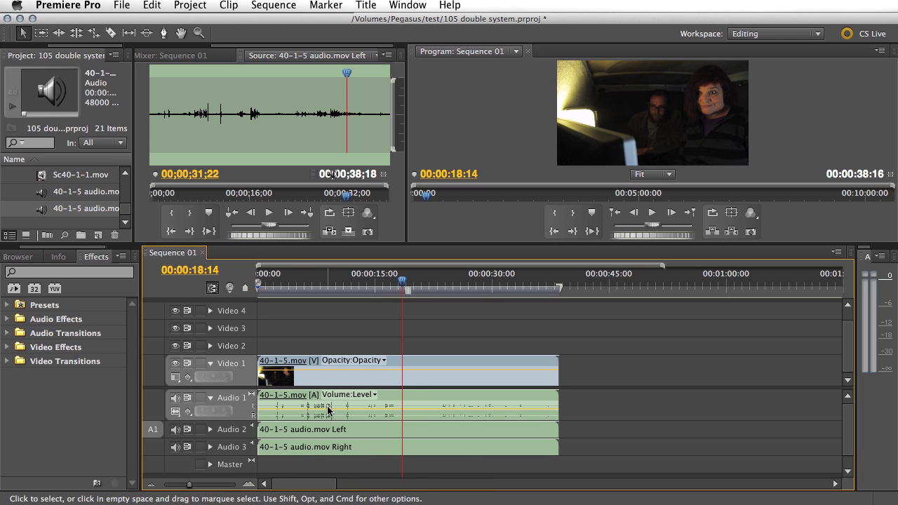
Load the Audio 2 Left clip and step to the clap at 00:00:09:09
{"action": "double_click", "coordinate": [303, 431]}
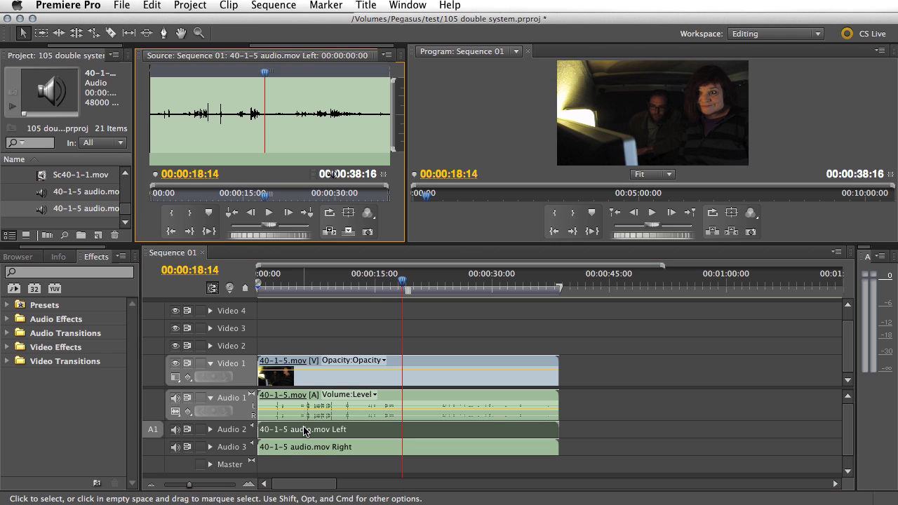
{"action": "left_click", "coordinate": [181, 88]}
{"action": "key", "text": "space"}
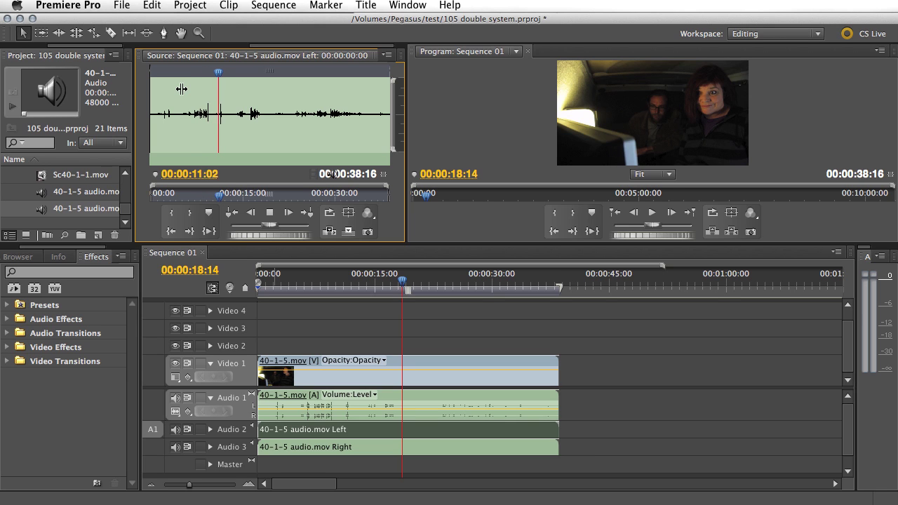
{"action": "key", "text": "space"}
{"action": "left_click", "coordinate": [206, 88]}
{"action": "key", "text": "space"}
{"action": "key", "text": "space"}
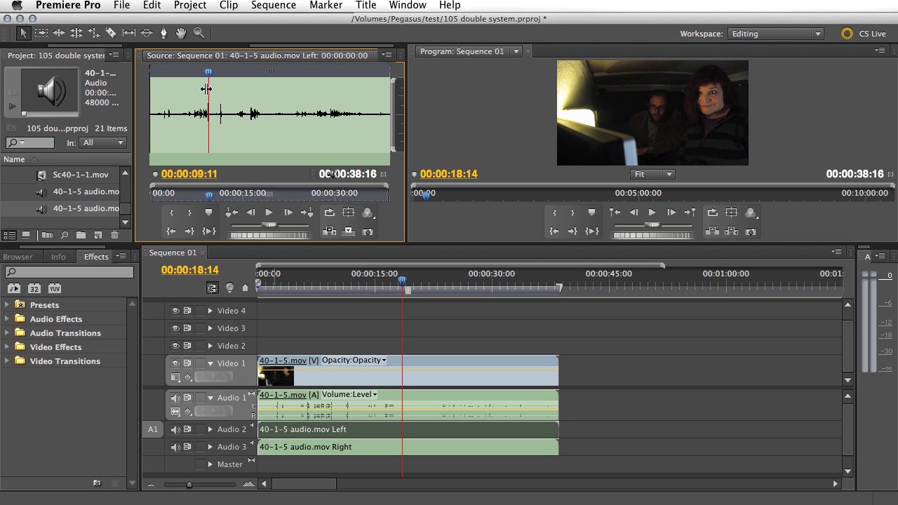
{"action": "key", "text": "Left"}
{"action": "key", "text": "Left"}
{"action": "key", "text": "Left"}
{"action": "key", "text": "Right"}
{"action": "key", "text": "Right"}
{"action": "key", "text": "Left"}
{"action": "key", "text": "Right"}
Start a numbered clip marker via Marker > Clip Marker > Set Other Numbered
{"action": "left_click", "coordinate": [326, 6]}
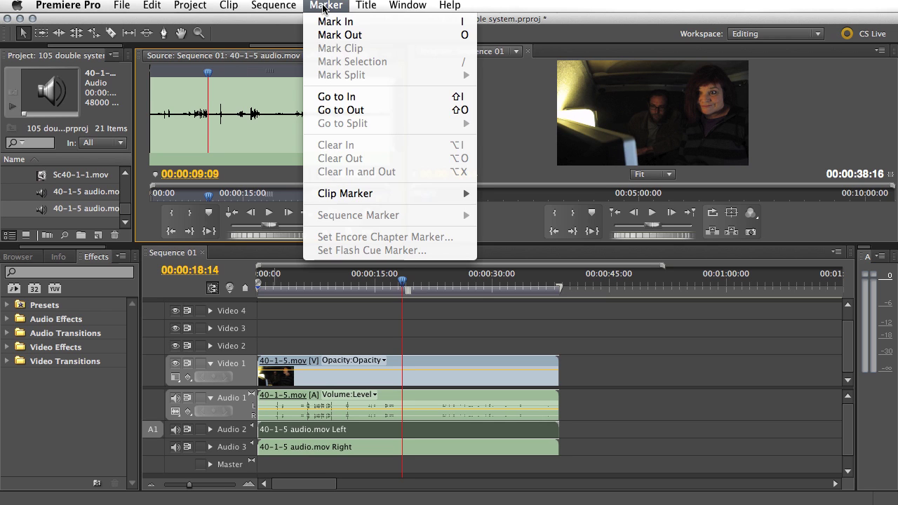
{"action": "mouse_move", "coordinate": [343, 195]}
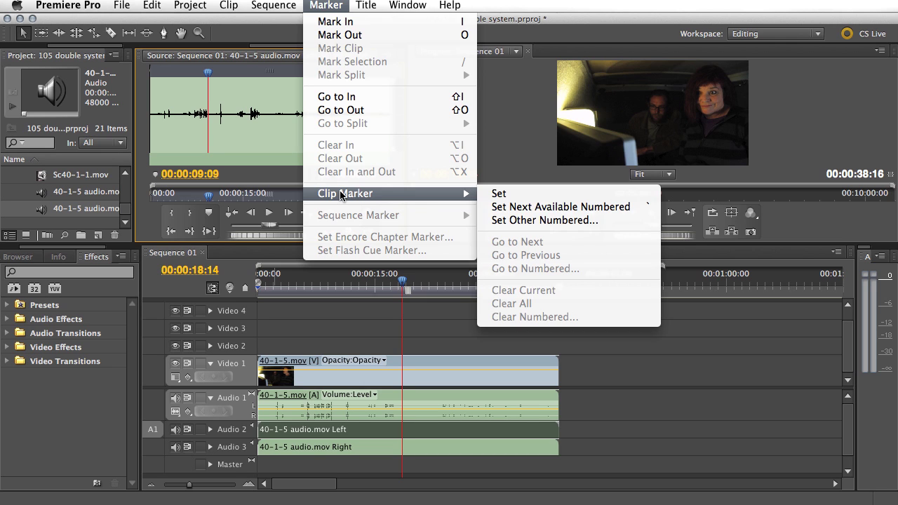
{"action": "left_click", "coordinate": [515, 220]}
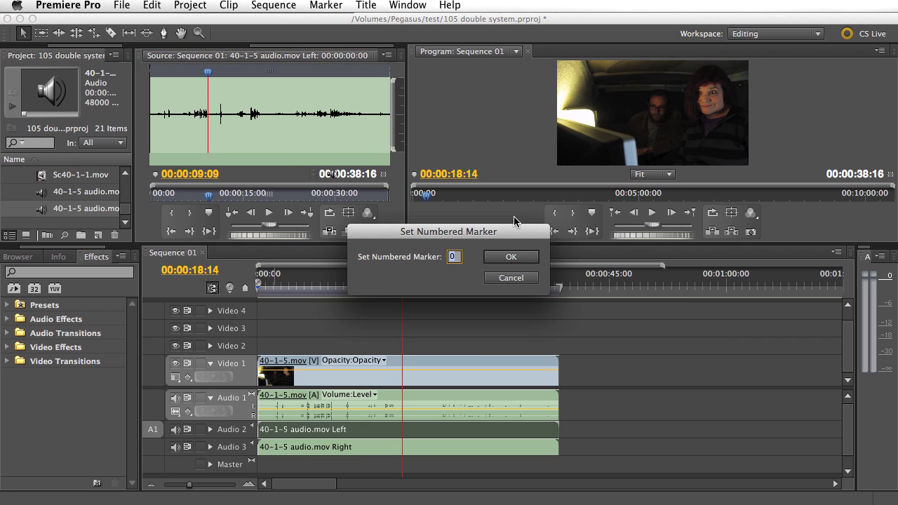
Set marker number 1 on the Left clip, then cue the Right clip to 00:00:09:09
{"action": "type", "text": "1"}
{"action": "left_click", "coordinate": [505, 260]}
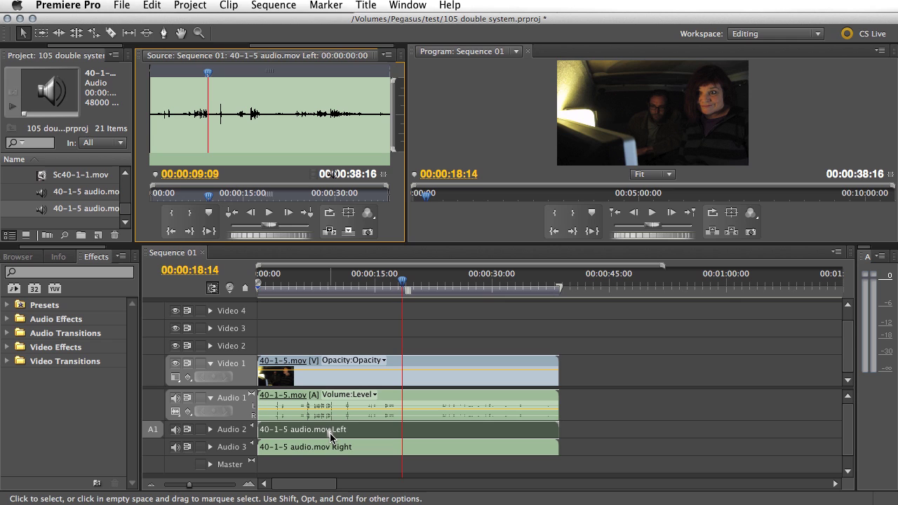
{"action": "left_click", "coordinate": [332, 450]}
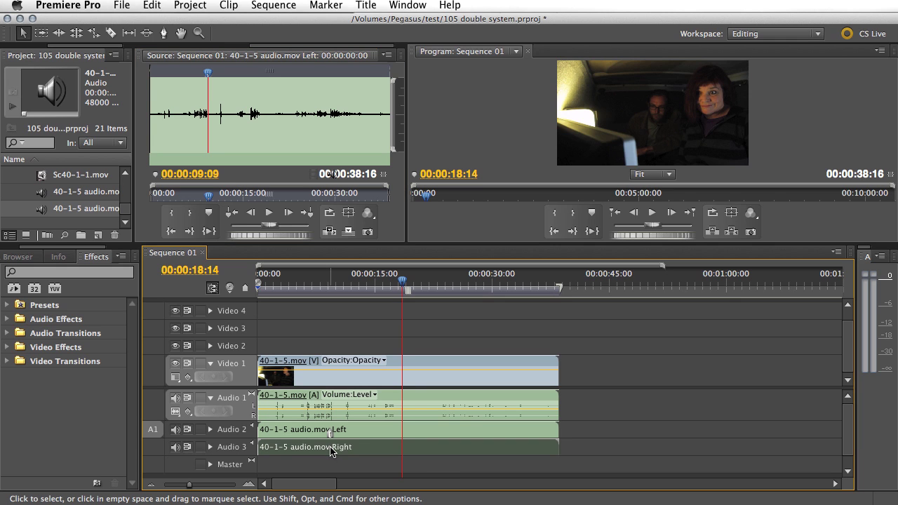
{"action": "double_click", "coordinate": [332, 450]}
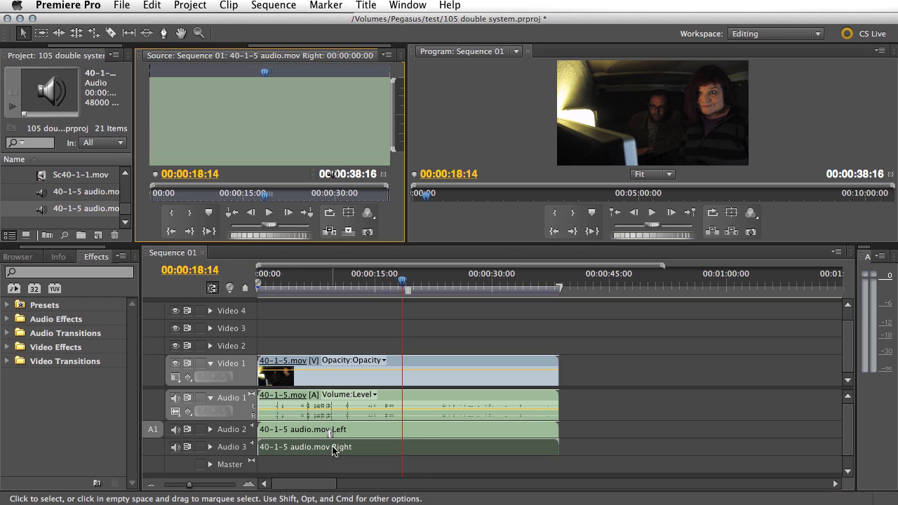
{"action": "left_click", "coordinate": [203, 125]}
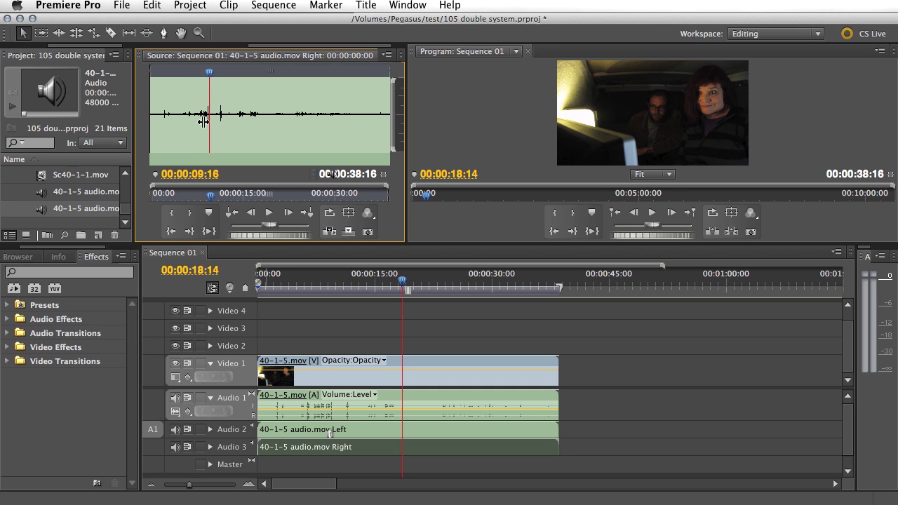
{"action": "key", "text": "Left"}
{"action": "key", "text": "Left"}
{"action": "key", "text": "Left"}
{"action": "key", "text": "Left"}
{"action": "key", "text": "Left"}
{"action": "key", "text": "Left"}
{"action": "key", "text": "Right"}
Add numbered clip marker 1 to the Right audio clip and dismiss the property list
{"action": "right_click", "coordinate": [235, 137]}
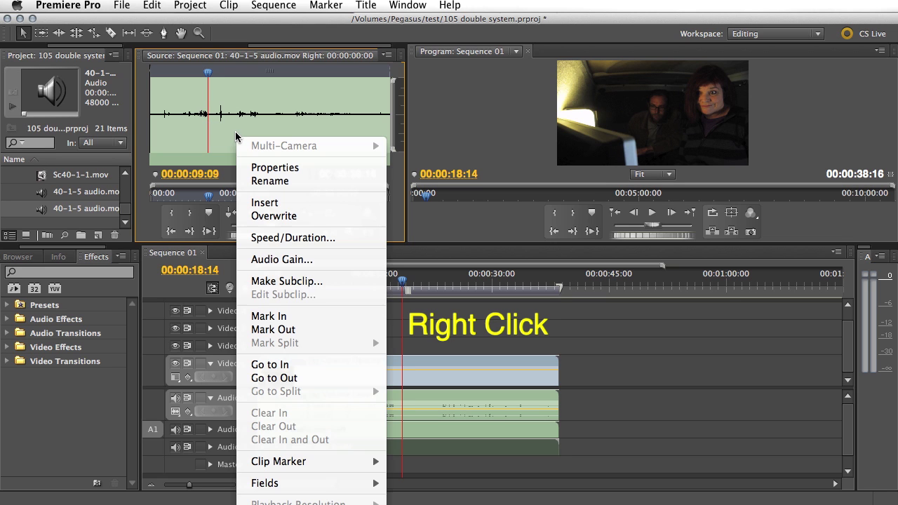
{"action": "mouse_move", "coordinate": [267, 464]}
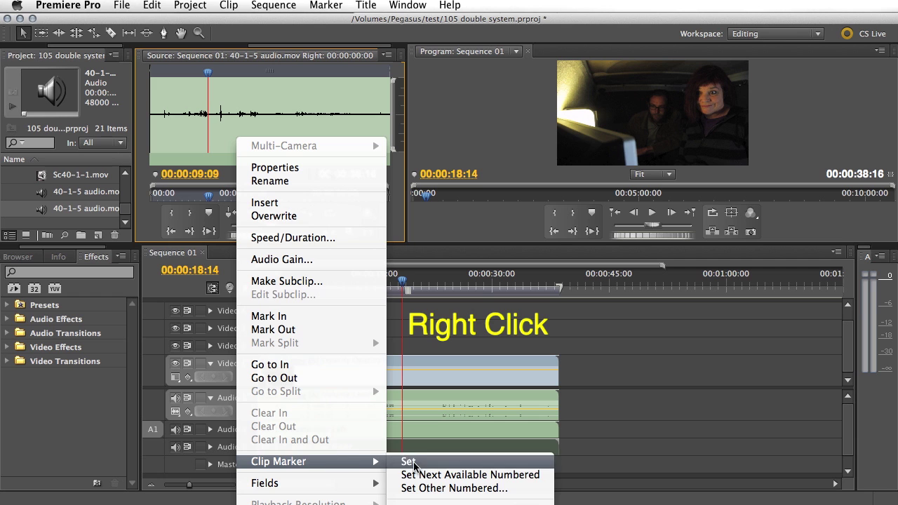
{"action": "left_click", "coordinate": [424, 488]}
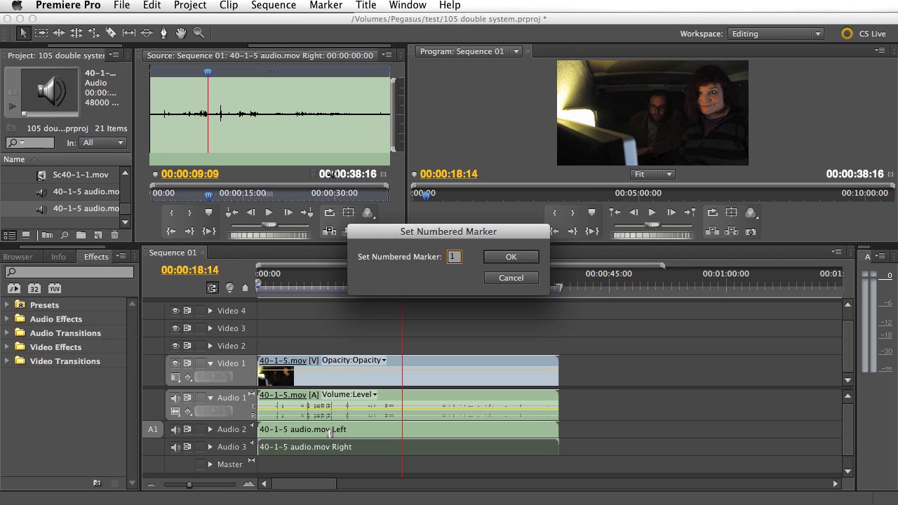
{"action": "key", "text": "Return"}
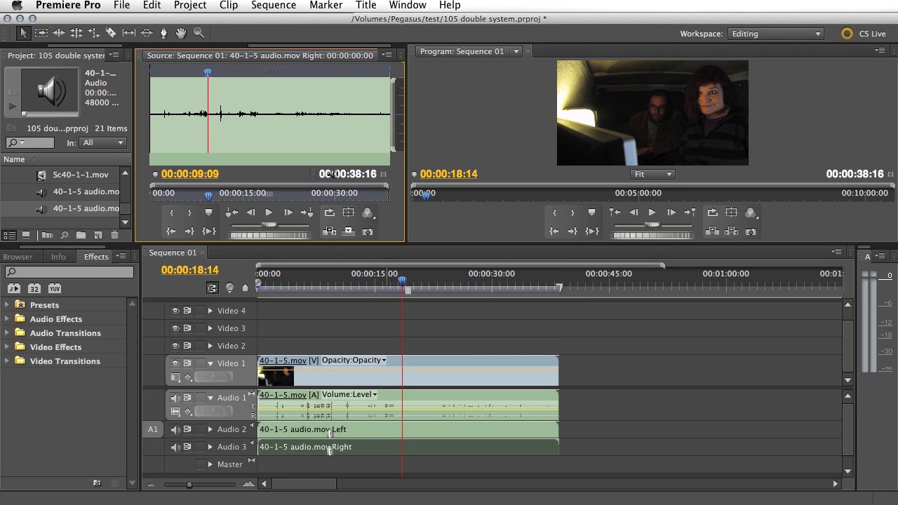
{"action": "left_click", "coordinate": [334, 361]}
{"action": "left_click", "coordinate": [333, 359]}
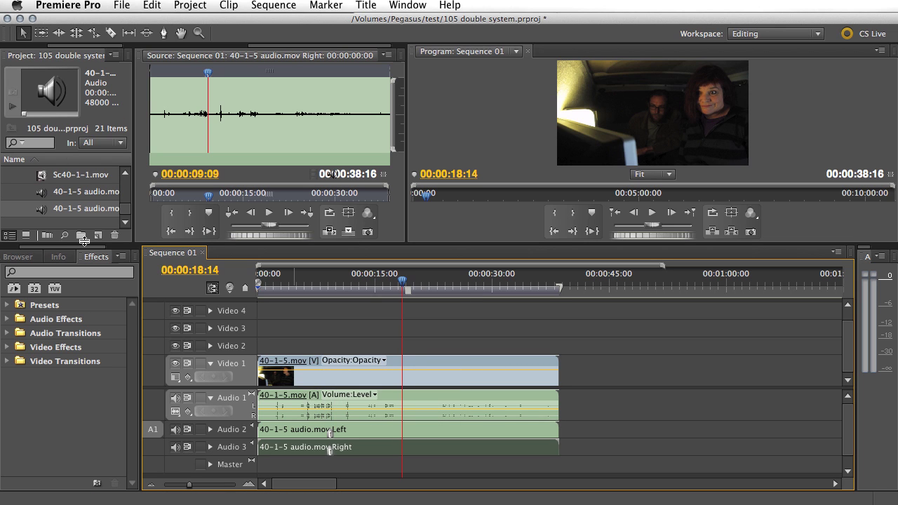
Load 40-1-5.mov in the Source monitor and park it on the 00:00:09:09 clap frame
{"action": "scroll", "coordinate": [70, 193], "scroll_direction": "up", "scroll_amount": 1}
{"action": "double_click", "coordinate": [41, 194]}
{"action": "key", "text": "space"}
{"action": "key", "text": "space"}
{"action": "left_click", "coordinate": [178, 198]}
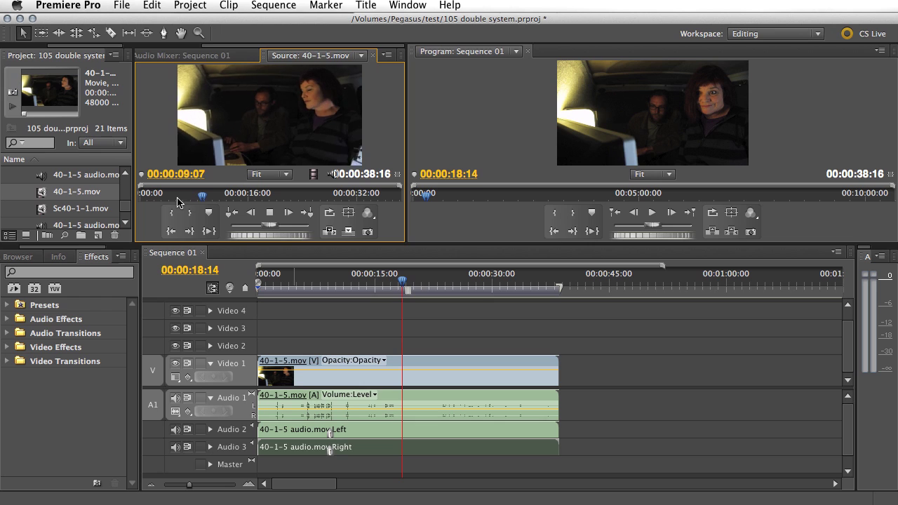
{"action": "key", "text": "Left"}
{"action": "key", "text": "Left"}
{"action": "key", "text": "Left"}
{"action": "key", "text": "Left"}
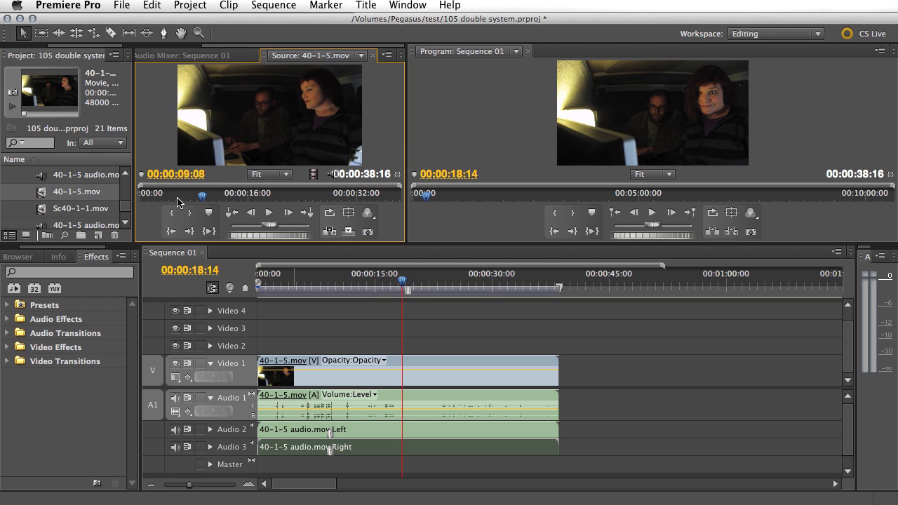
{"action": "key", "text": "Right"}
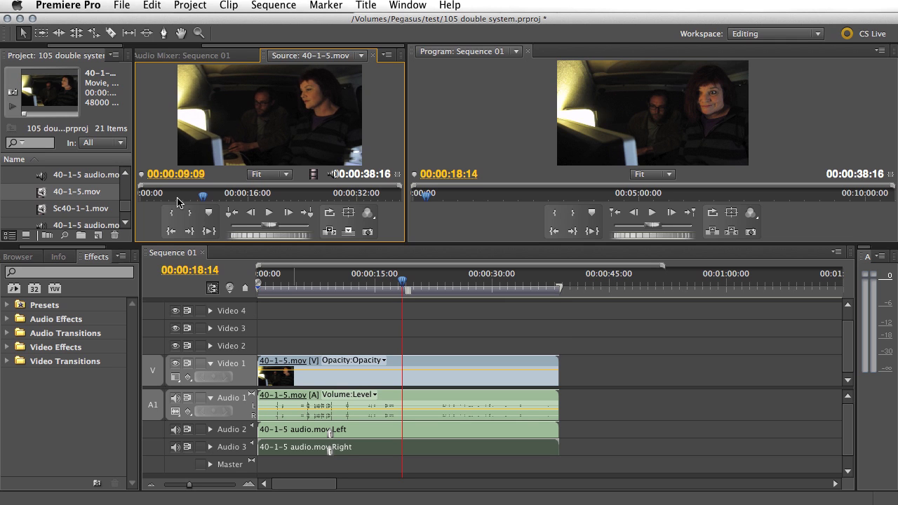
{"action": "left_click", "coordinate": [400, 344]}
{"action": "key", "text": "equal"}
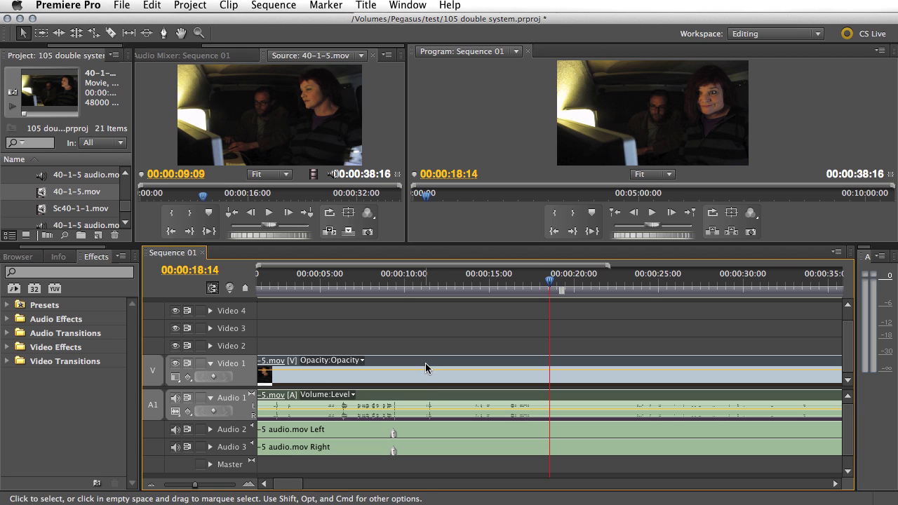
Preview around the 9-second clap, then slide the Audio 2/3 clips about 11 seconds later
{"action": "left_click", "coordinate": [391, 284]}
{"action": "mouse_move", "coordinate": [390, 288]}
{"action": "left_mouse_down"}
{"action": "mouse_move", "coordinate": [408, 288]}
{"action": "mouse_move", "coordinate": [390, 292]}
{"action": "left_mouse_up"}
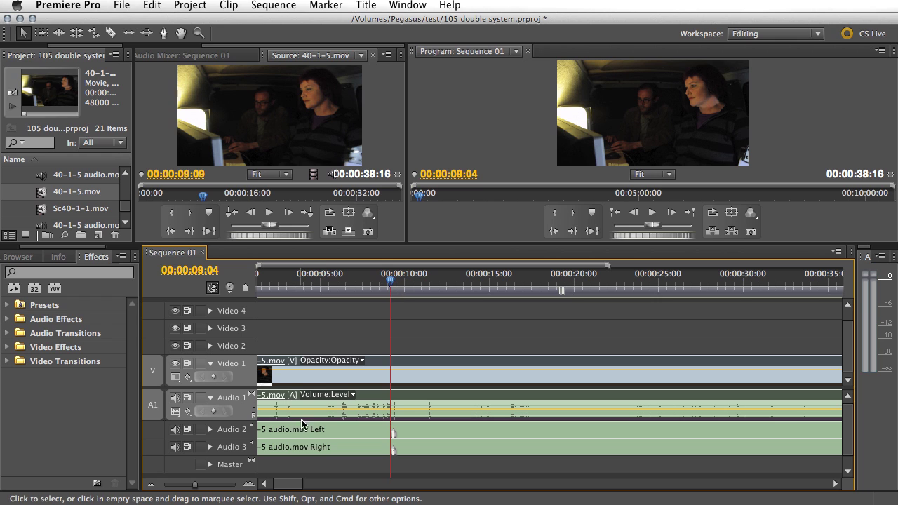
{"action": "left_click_drag", "start_coordinate": [314, 458], "coordinate": [440, 422]}
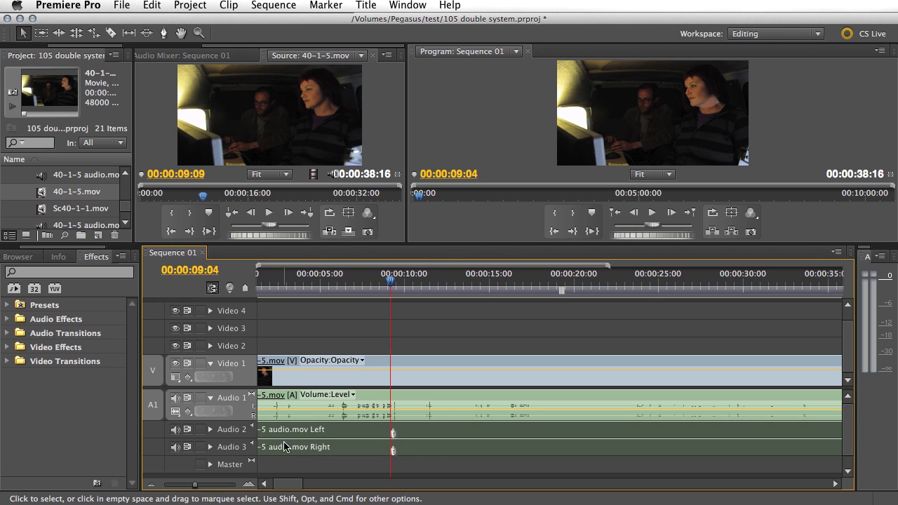
{"action": "left_click_drag", "start_coordinate": [295, 440], "coordinate": [487, 439]}
Step the playhead to 00:00:09:09 and select every clip in the sequence
{"action": "key", "text": "space"}
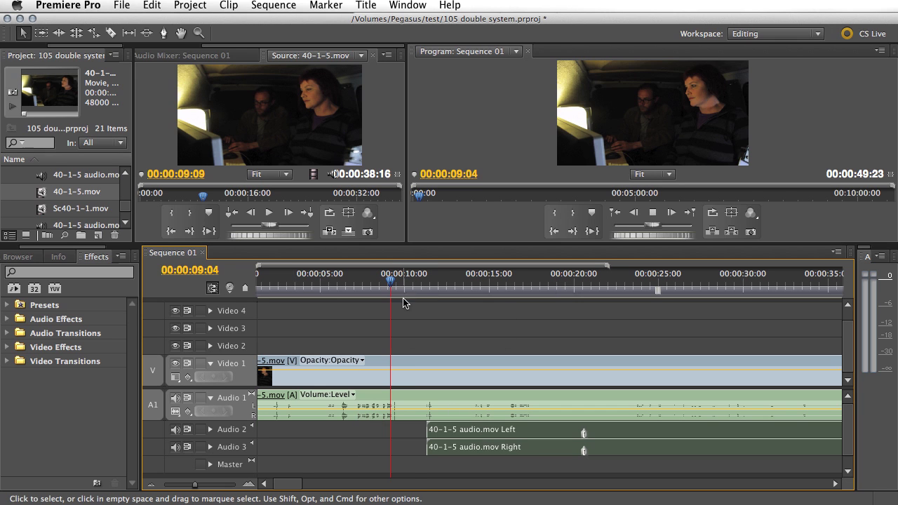
{"action": "key", "text": "space"}
{"action": "key", "text": "Left"}
{"action": "key", "text": "Left"}
{"action": "key", "text": "Left"}
{"action": "key", "text": "Left"}
{"action": "key", "text": "Left"}
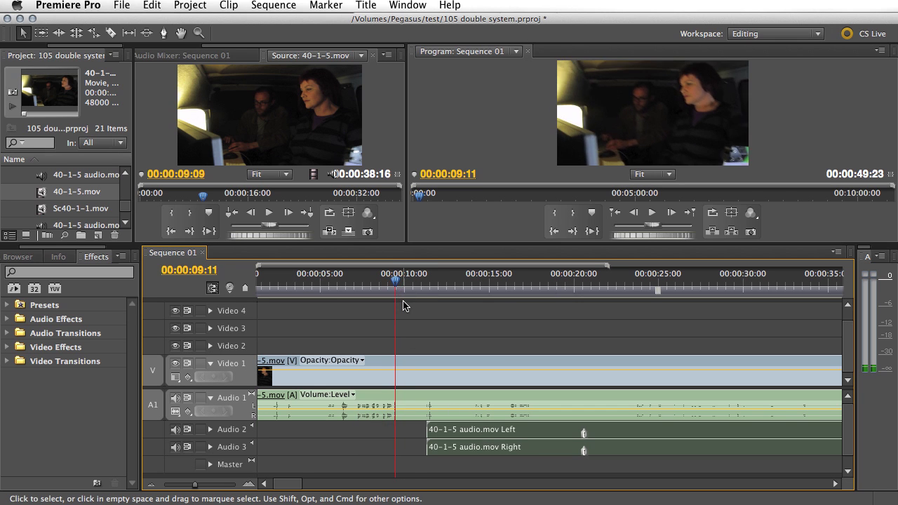
{"action": "key", "text": "Left"}
{"action": "key", "text": "Left"}
{"action": "key", "text": "Left"}
{"action": "key", "text": "Right"}
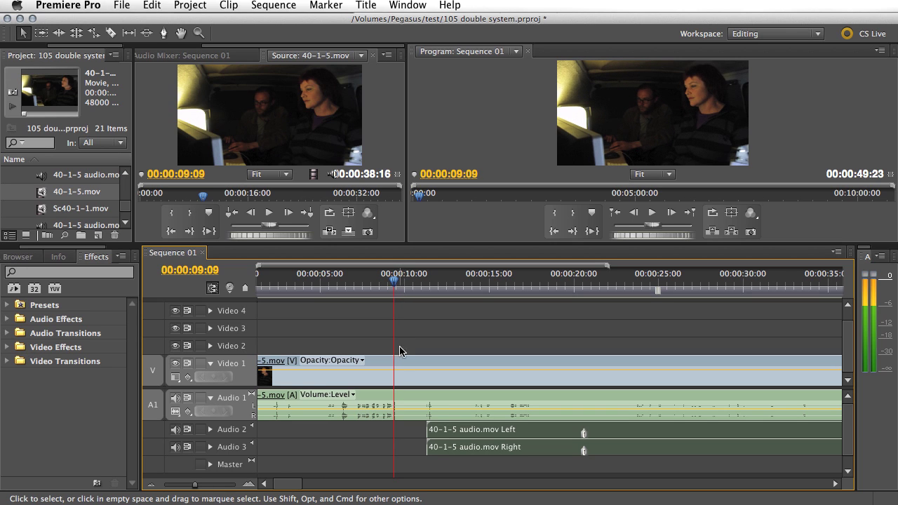
{"action": "key", "text": "super+a"}
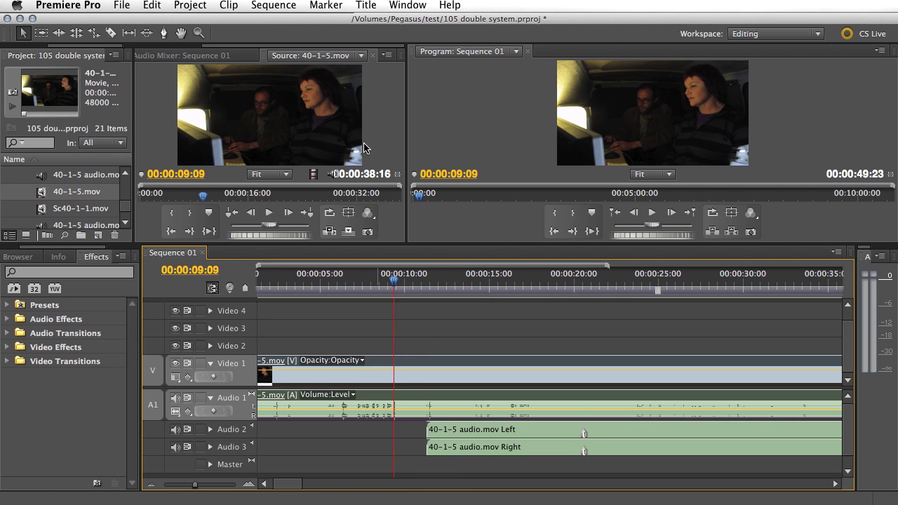
Set numbered clip marker 1 at 00:00:09:09 on the selected clips
{"action": "left_click", "coordinate": [330, 6]}
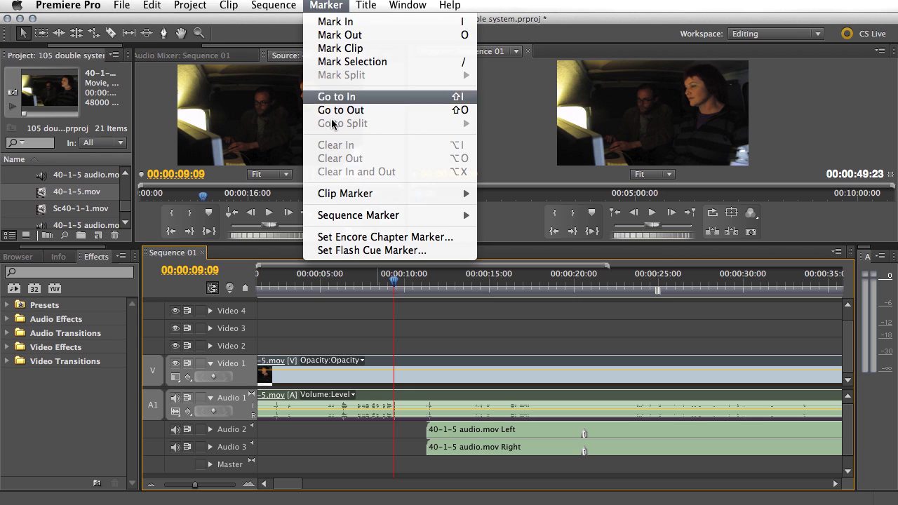
{"action": "mouse_move", "coordinate": [335, 195]}
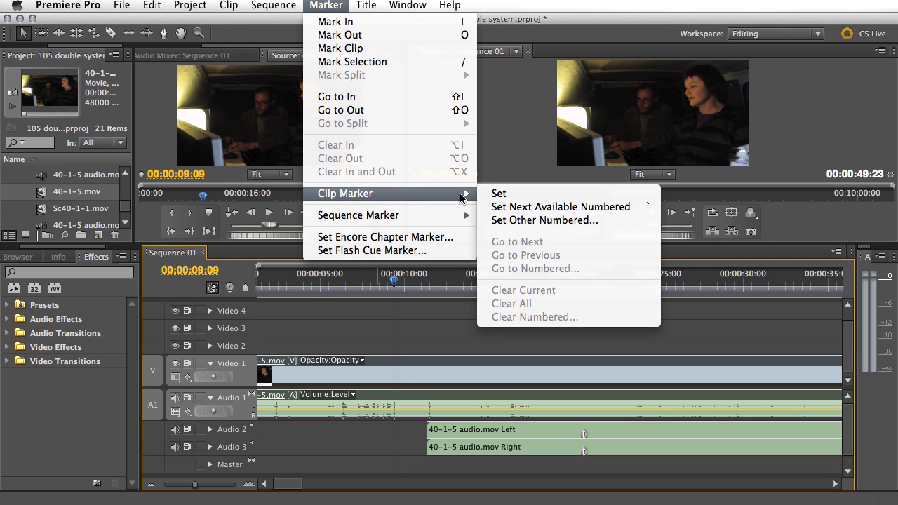
{"action": "left_click", "coordinate": [526, 220]}
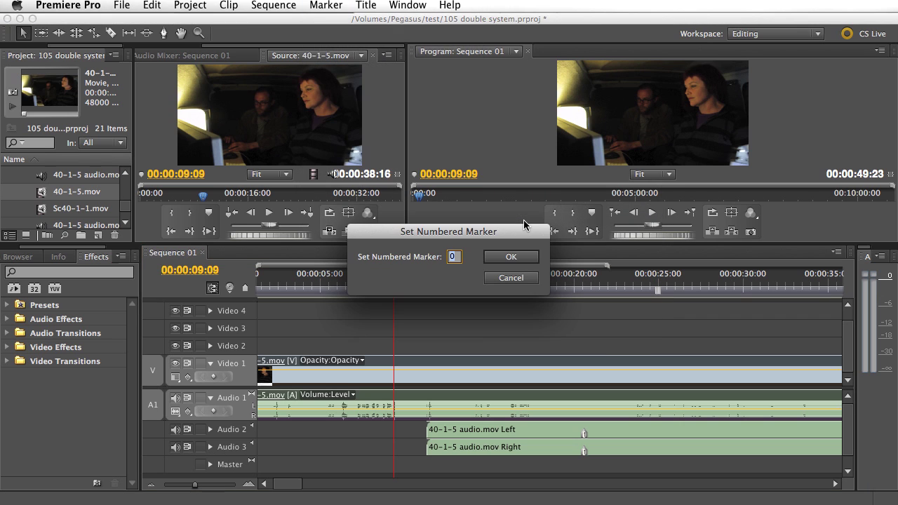
{"action": "type", "text": "1"}
{"action": "left_click", "coordinate": [529, 257]}
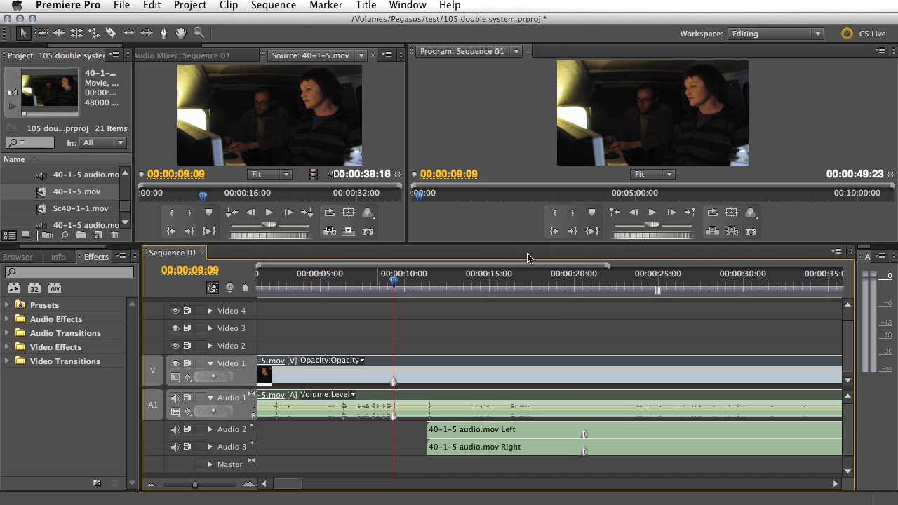
Trim the audio clips' heads and slide them so marker 1 meets the video marker
{"action": "left_click_drag", "start_coordinate": [426, 430], "coordinate": [478, 429]}
{"action": "left_click_drag", "start_coordinate": [427, 447], "coordinate": [386, 437]}
{"action": "left_click", "coordinate": [449, 433]}
{"action": "left_click_drag", "start_coordinate": [484, 433], "coordinate": [453, 433]}
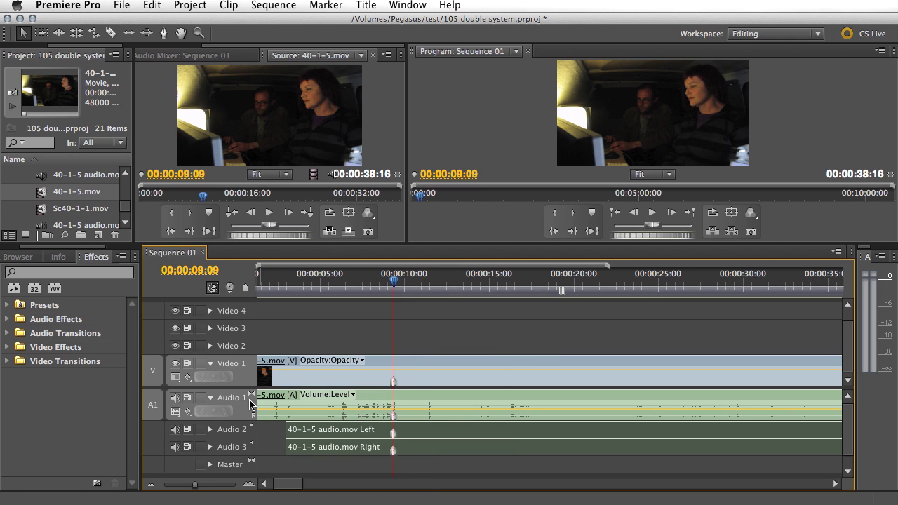
Mute the Audio 1 camera track and play from about 16 seconds to check sync
{"action": "left_click", "coordinate": [175, 399]}
{"action": "key", "text": "space"}
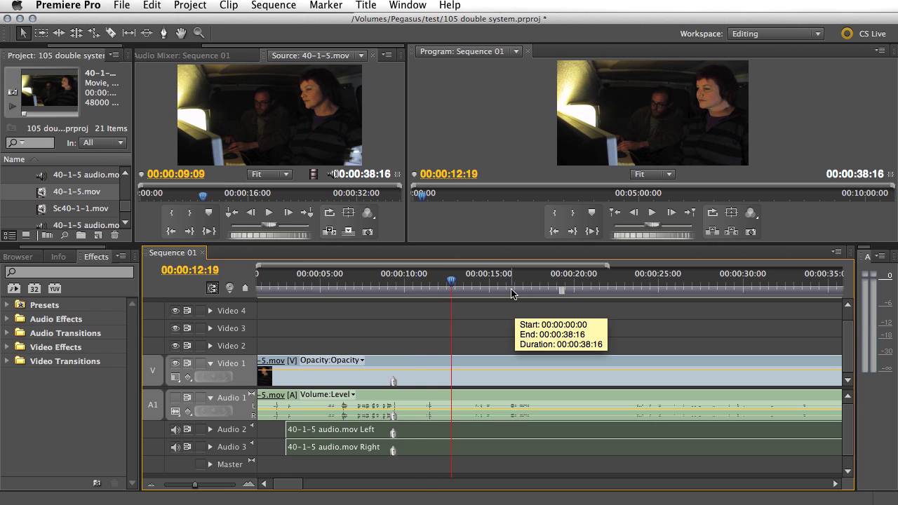
{"action": "left_click", "coordinate": [512, 289]}
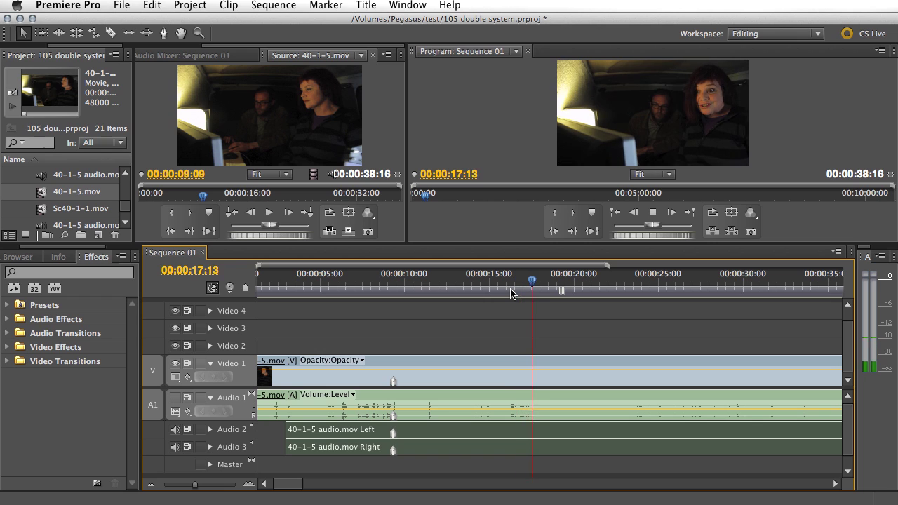
{"action": "key", "text": "space"}
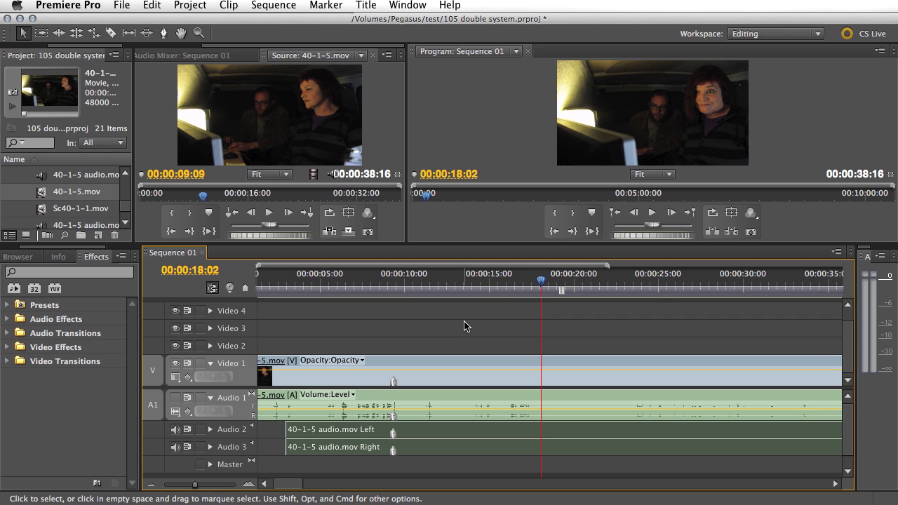
Work through clip selections in the timeline, ending with only the camera clip selected
{"action": "key", "text": "super+a"}
{"action": "left_click_drag", "start_coordinate": [436, 327], "coordinate": [450, 470]}
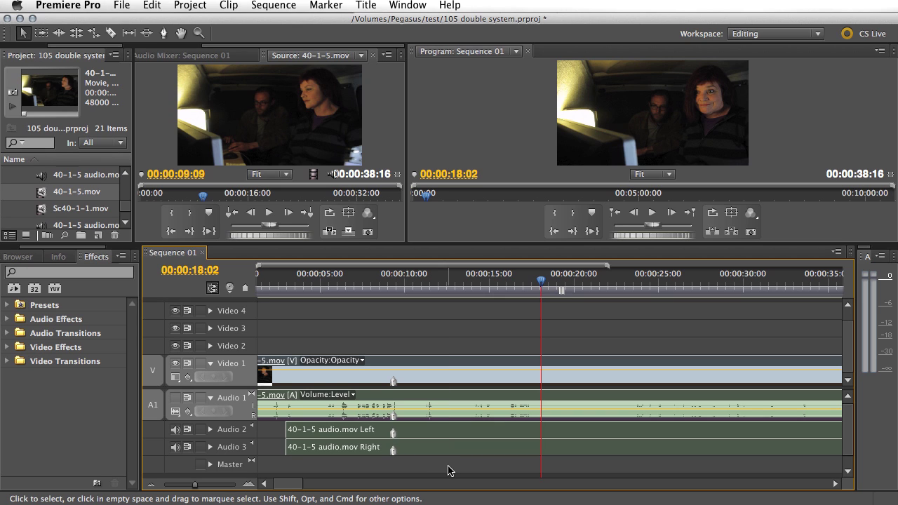
{"action": "key", "text": "super+a"}
{"action": "left_click", "coordinate": [422, 400], "text": "shift"}
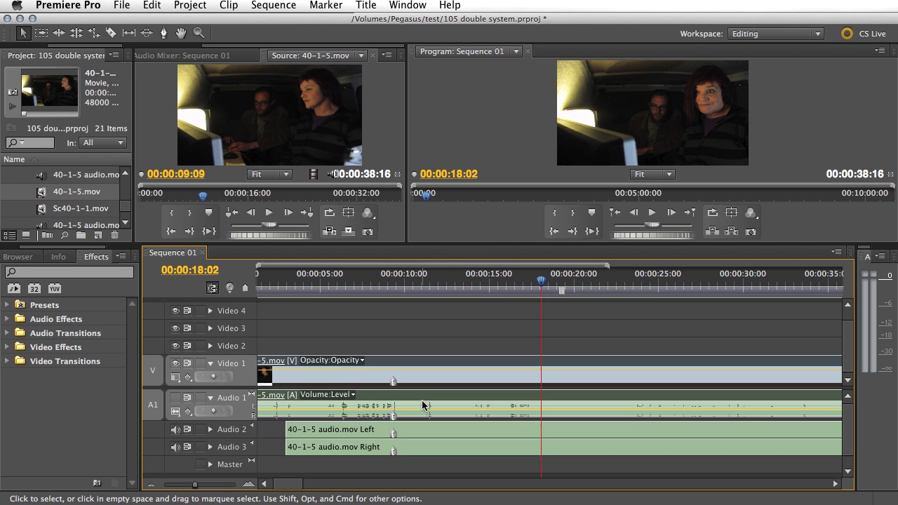
{"action": "left_click", "coordinate": [415, 364], "text": "shift"}
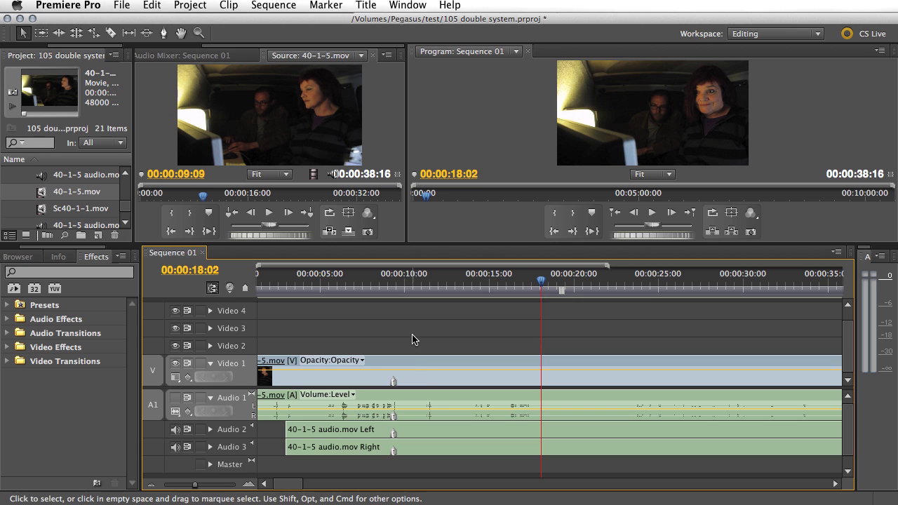
{"action": "left_click", "coordinate": [422, 383], "text": "shift"}
Unlink the camera clip, delete its sound from Audio 1, and select the remaining video and audio clips
{"action": "right_click", "coordinate": [422, 384]}
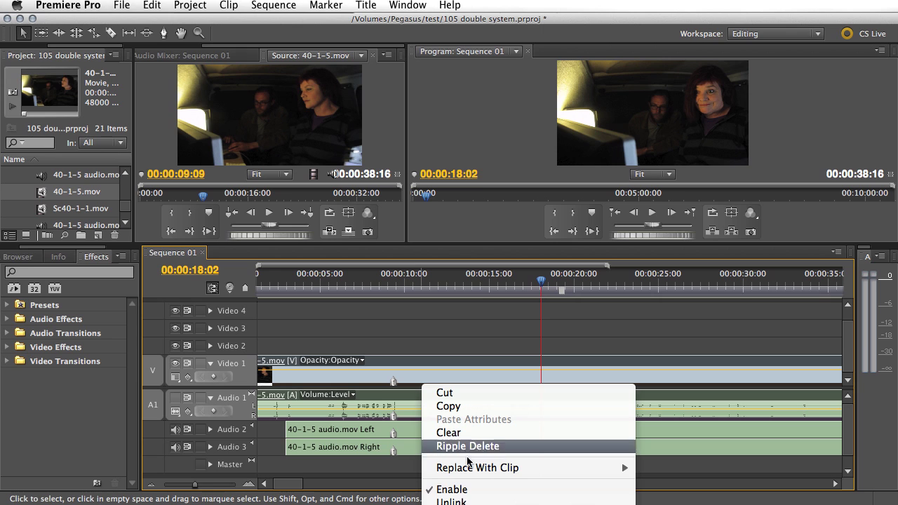
{"action": "left_click", "coordinate": [455, 501]}
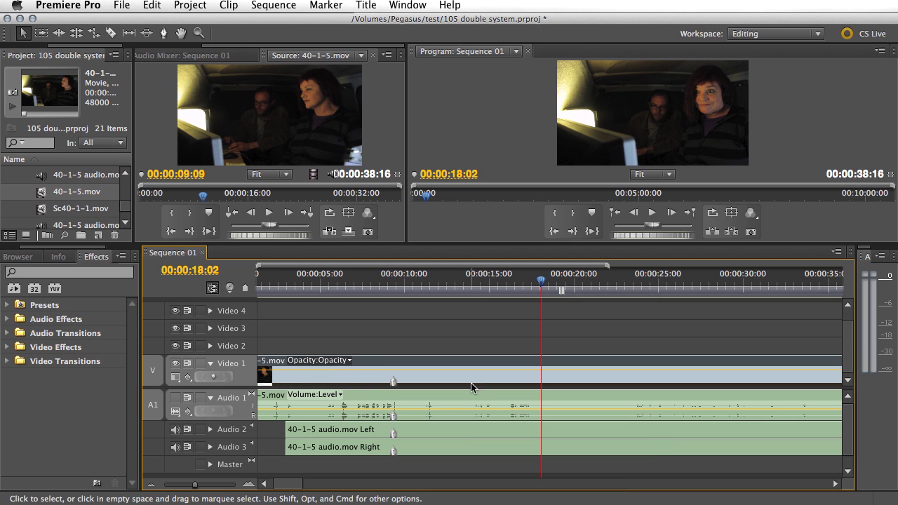
{"action": "left_click", "coordinate": [455, 402]}
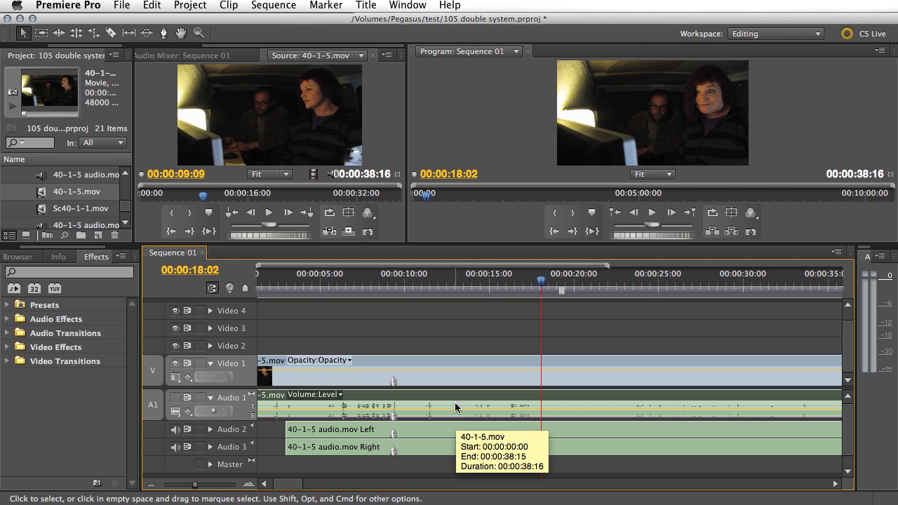
{"action": "key", "text": "Delete"}
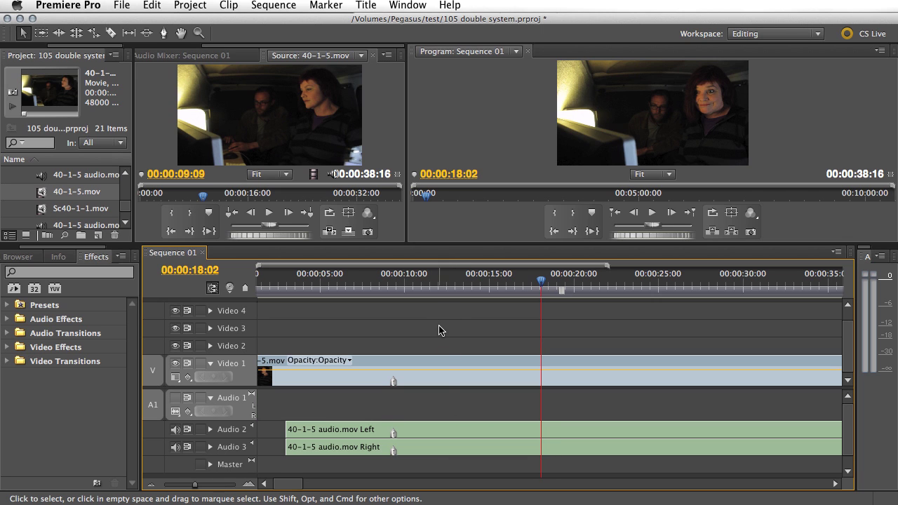
{"action": "left_click_drag", "start_coordinate": [436, 329], "coordinate": [457, 442]}
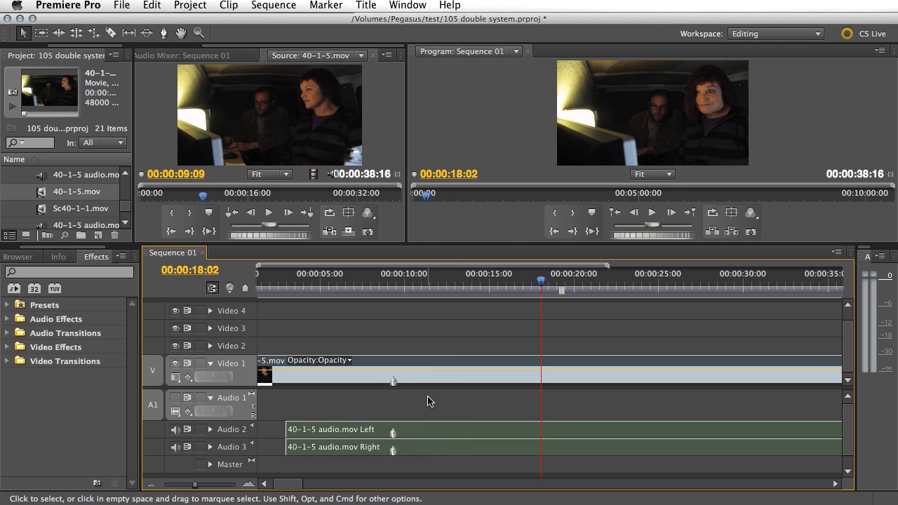
Merge the selected clips into a clip named 40-1-5M.mov, then delete the original clips from Sequence 01
{"action": "left_click", "coordinate": [229, 5]}
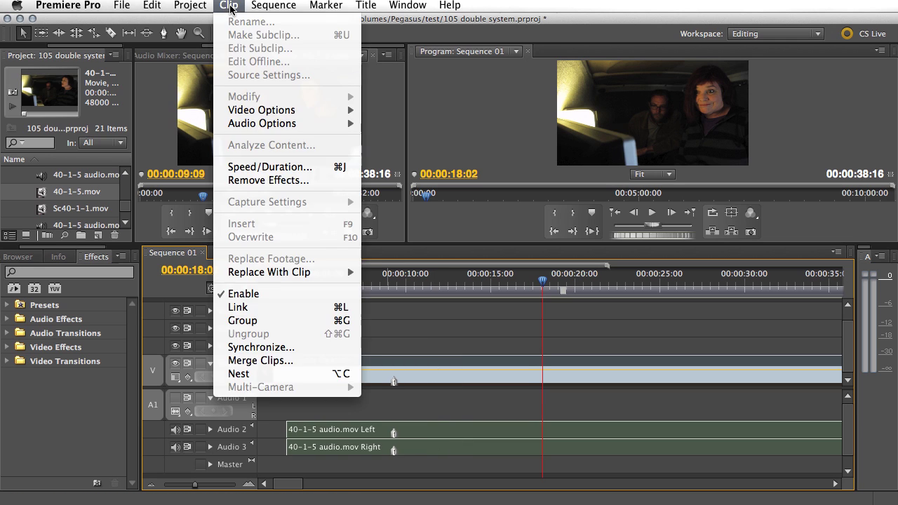
{"action": "left_click", "coordinate": [258, 361]}
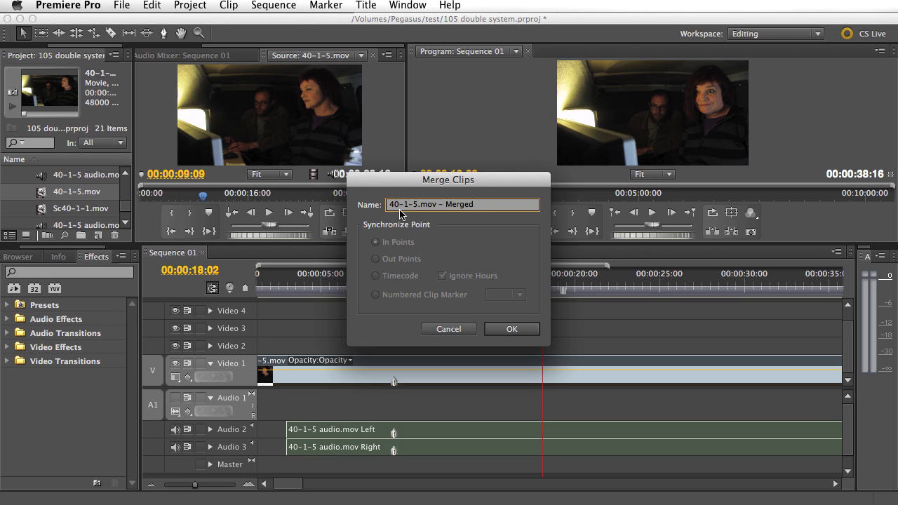
{"action": "left_click_drag", "start_coordinate": [487, 207], "coordinate": [446, 205]}
{"action": "key", "text": "BackSpace"}
{"action": "type", "text": "M"}
{"action": "left_click", "coordinate": [510, 331]}
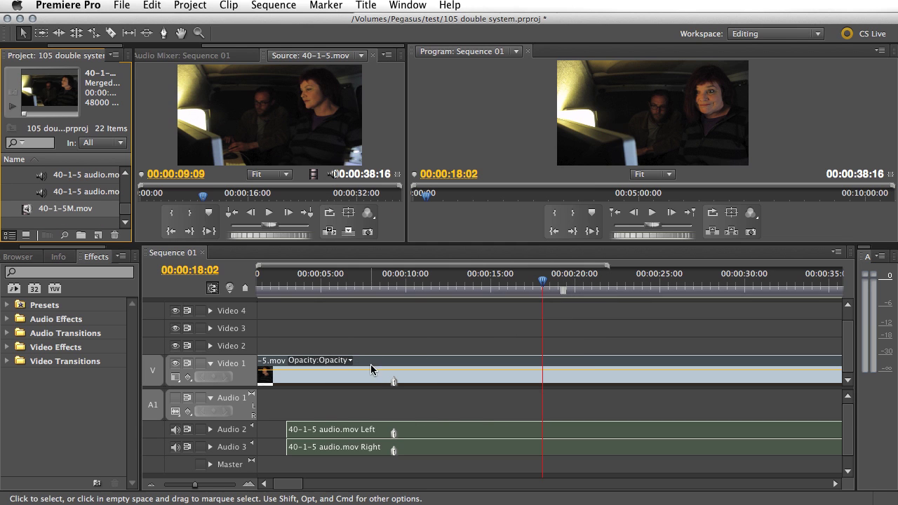
{"action": "left_click_drag", "start_coordinate": [370, 337], "coordinate": [417, 445]}
{"action": "key", "text": "Delete"}
Drag 40-1-5M.mov from the Project panel to the start of Video 1 and review from 00:00:14:00
{"action": "left_click", "coordinate": [28, 212]}
{"action": "left_click_drag", "start_coordinate": [26, 213], "coordinate": [259, 360]}
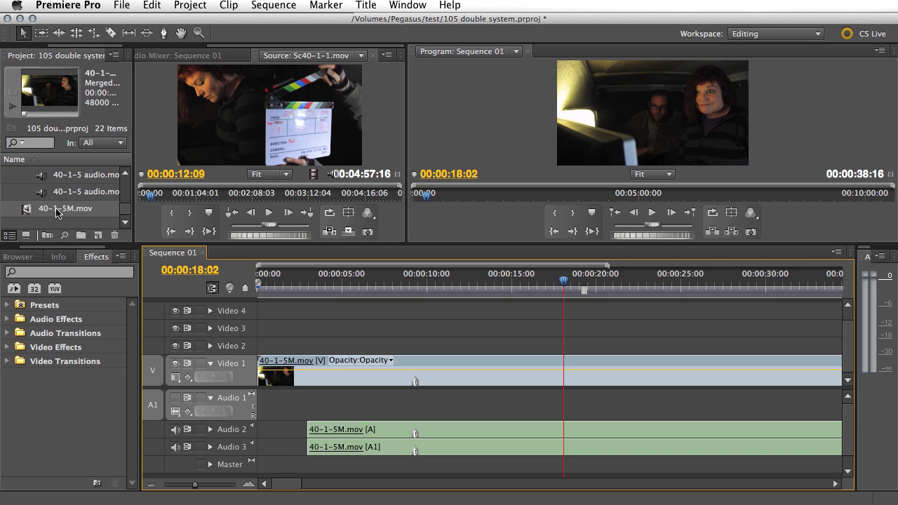
{"action": "left_click", "coordinate": [495, 288]}
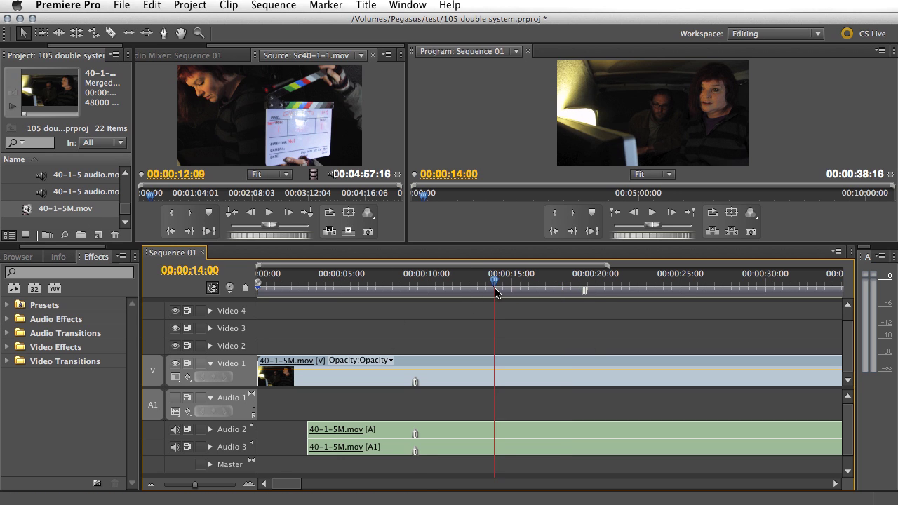